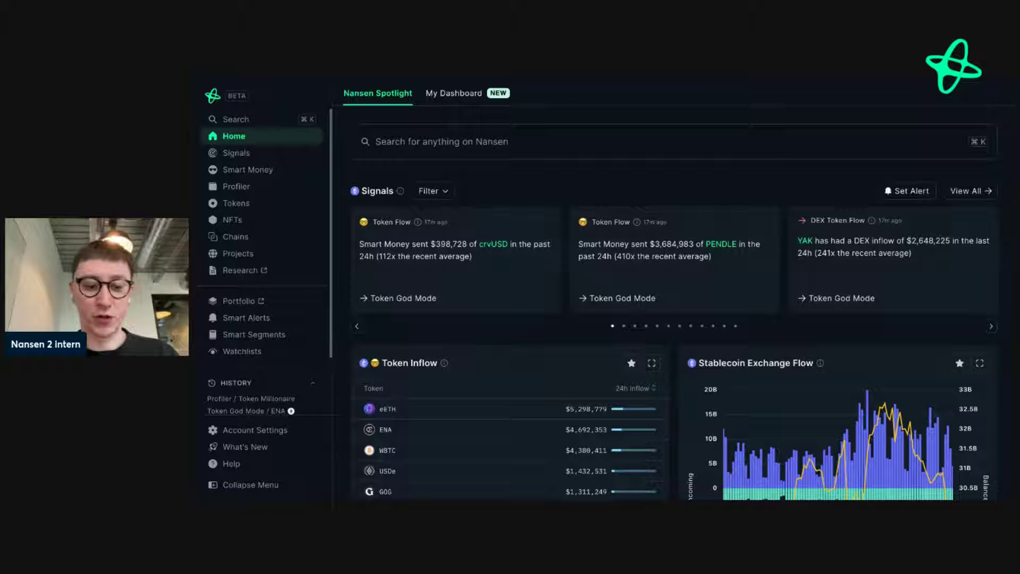
Step: Open ENA's Token God Mode page from the Token Inflow list
key("super+k")
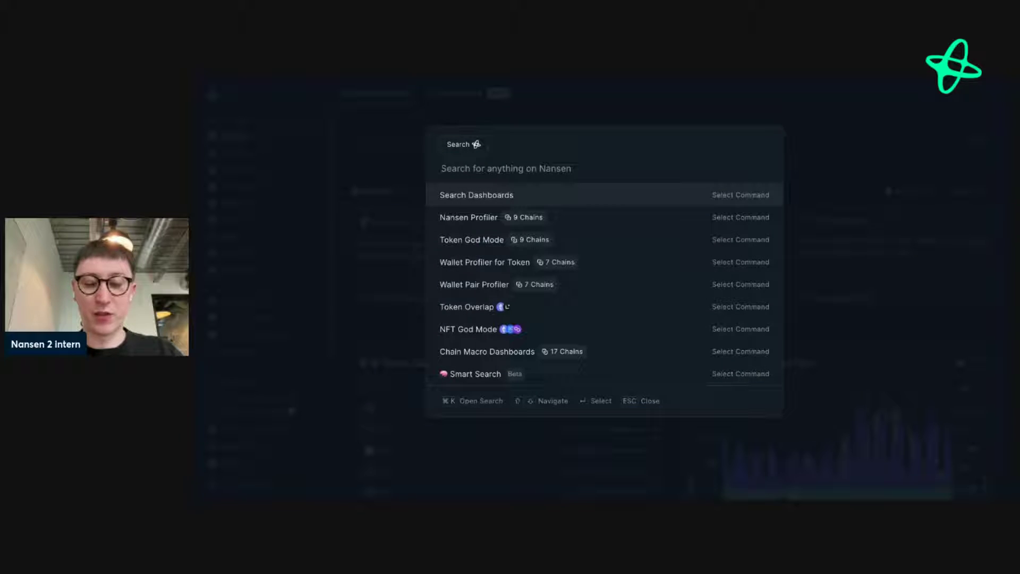
left_click(885, 211)
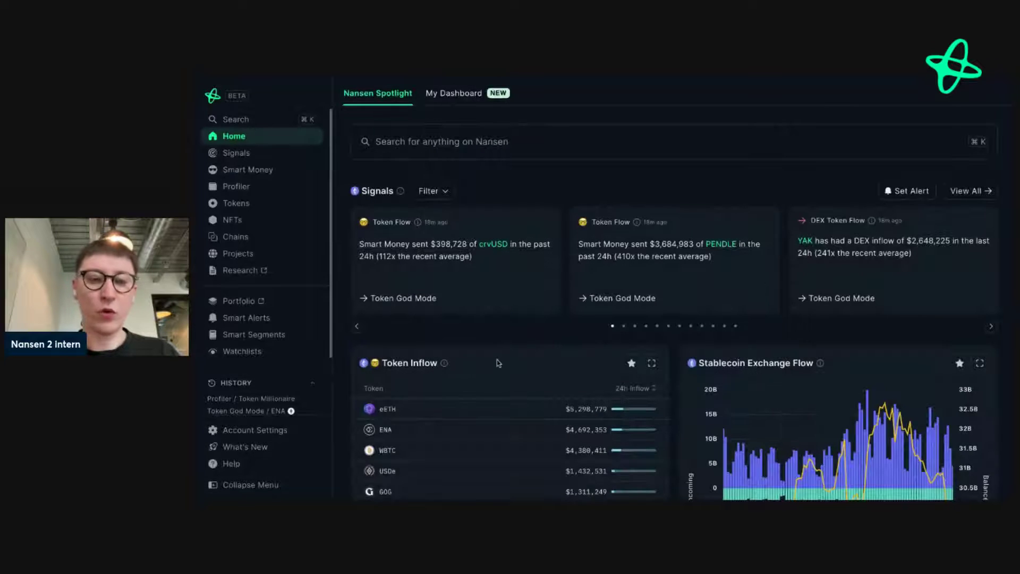
scroll(498, 361, "down", 2)
scroll(496, 359, "down", 2)
mouse_move(387, 355)
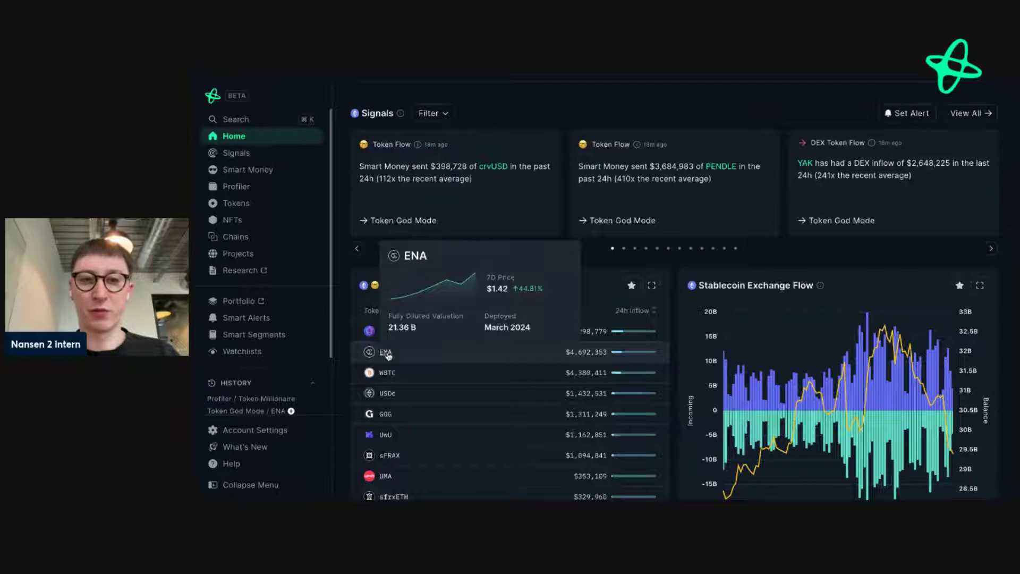
left_click(386, 354)
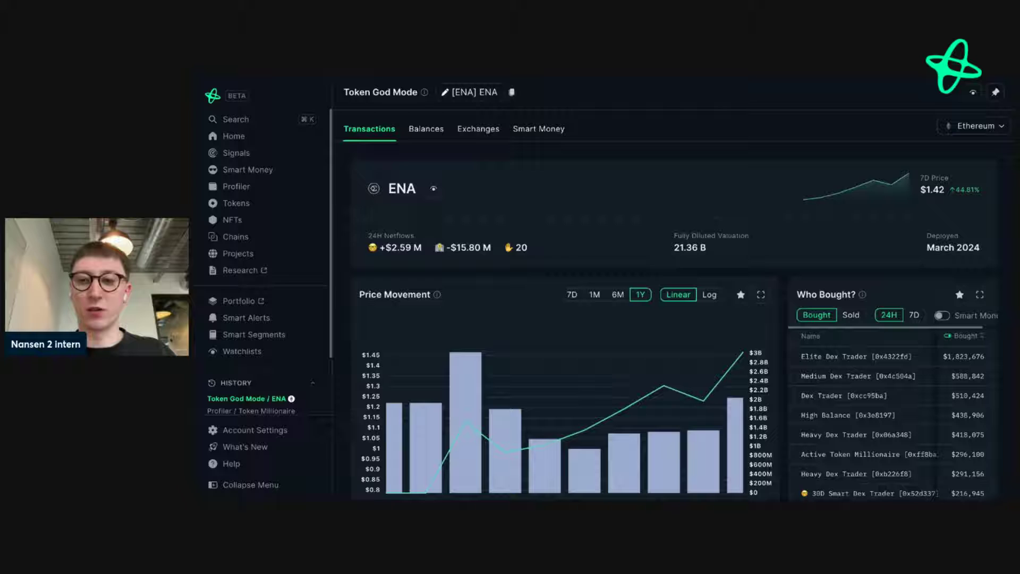
Step: Review ENA's price chart, then compare the Who Bought? sellers and buyers lists
scroll(675, 298, "down", 1)
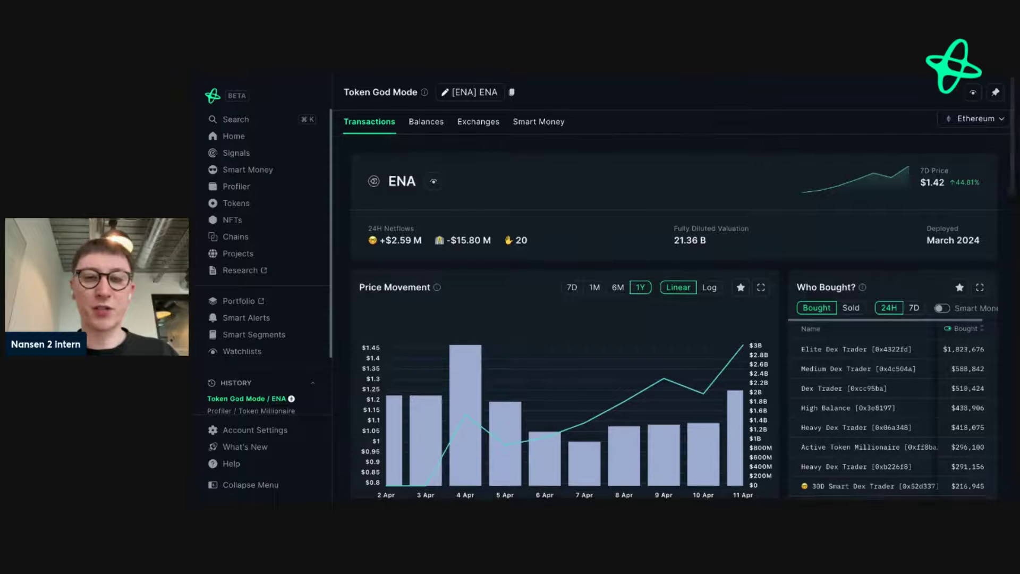
scroll(465, 314, "down", 2)
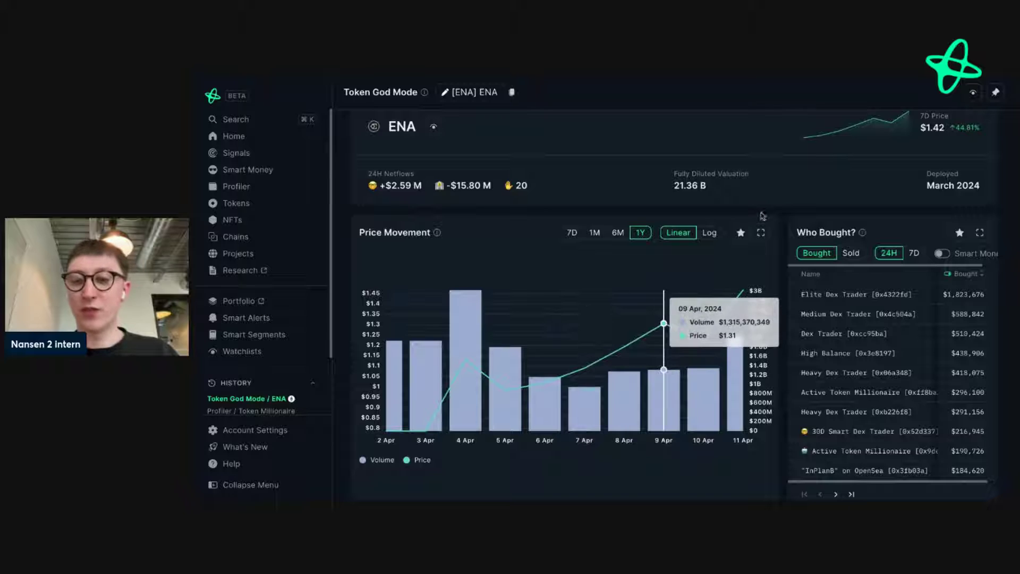
scroll(784, 205, "down", 2)
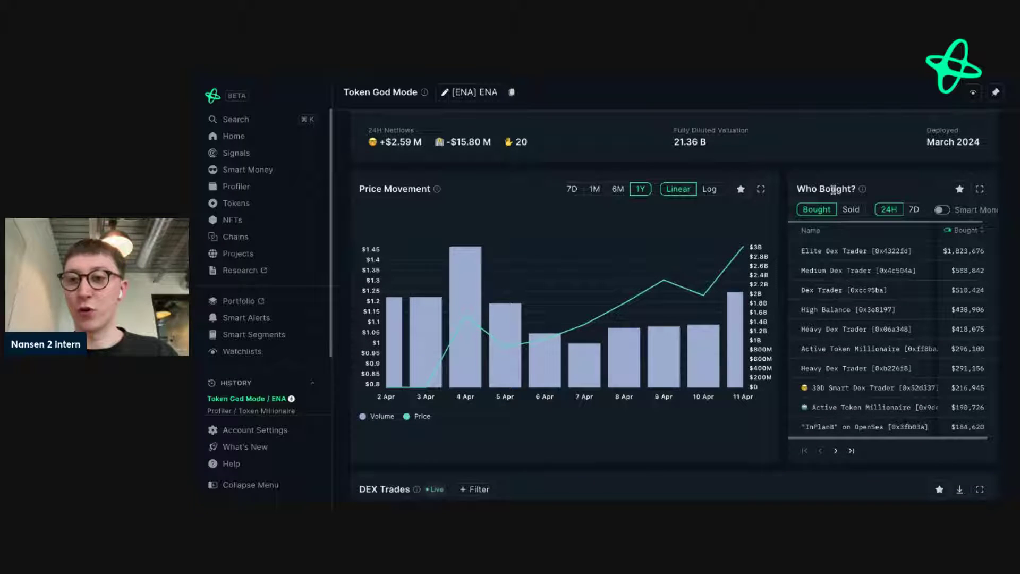
left_click(852, 206)
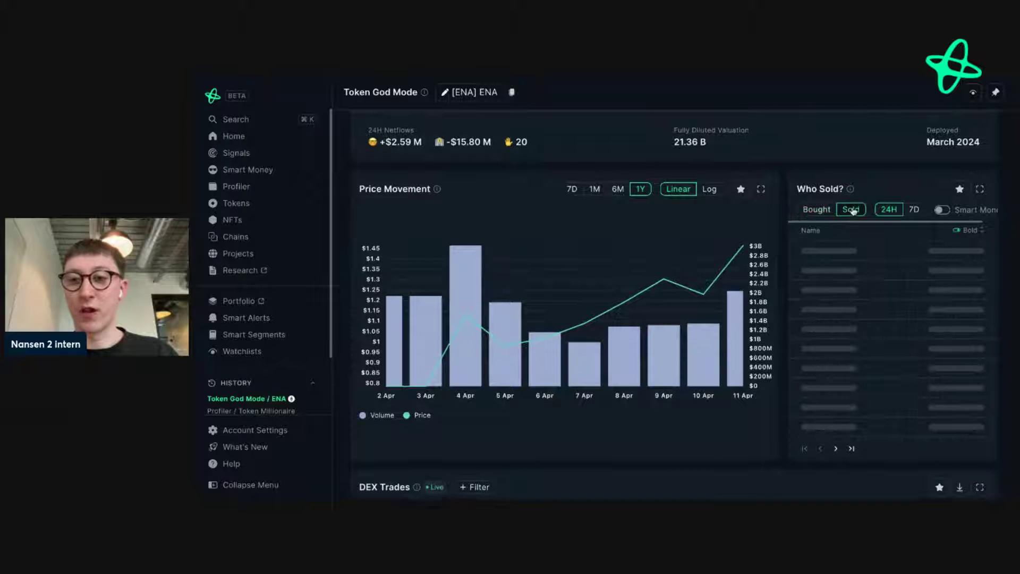
left_click(819, 209)
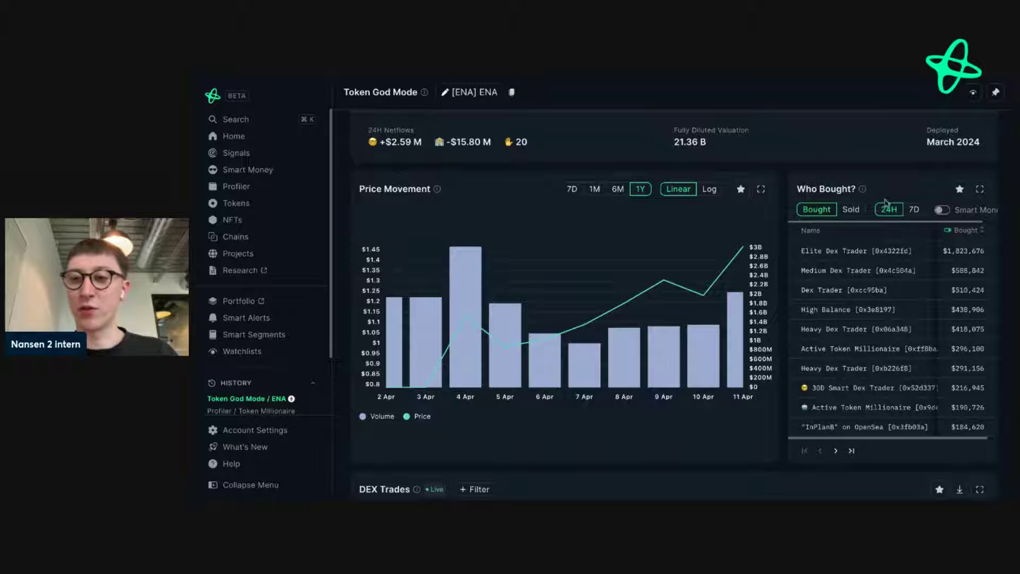
Step: Limit ENA buyers to Smart Money and open the 30D Smart Dex Trader's Wallet Profiler for Token
left_click(944, 210)
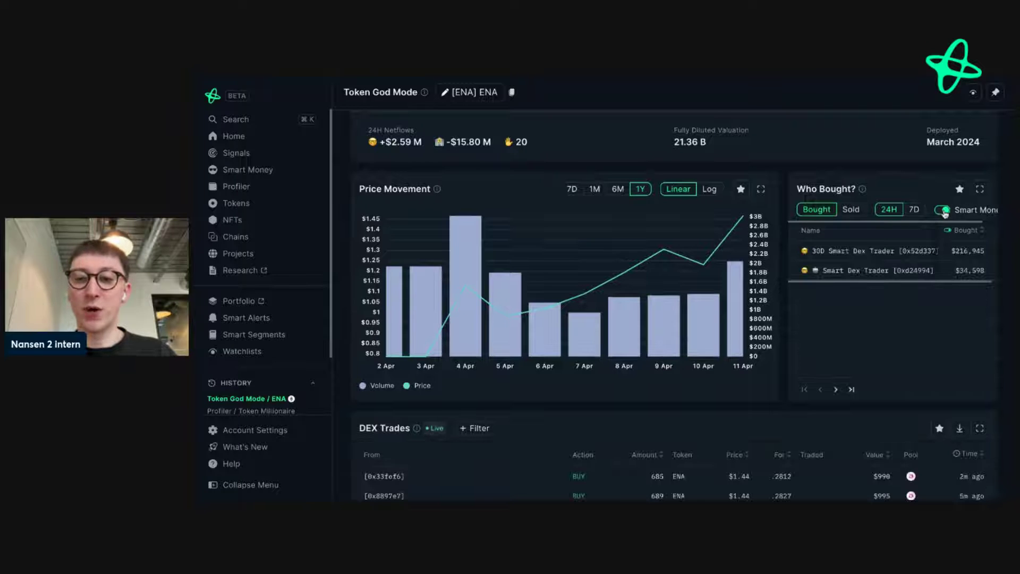
mouse_move(862, 252)
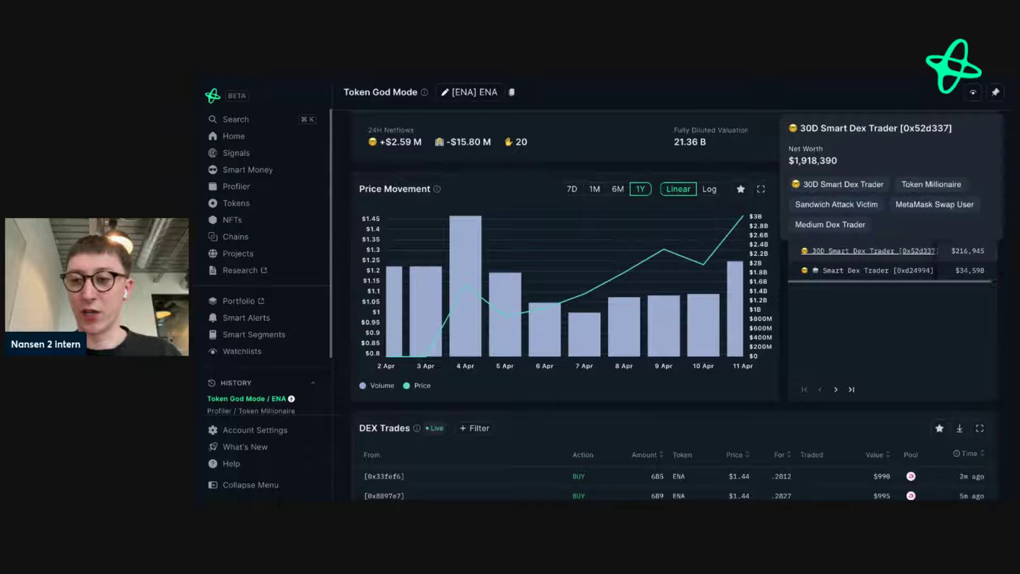
right_click(862, 251)
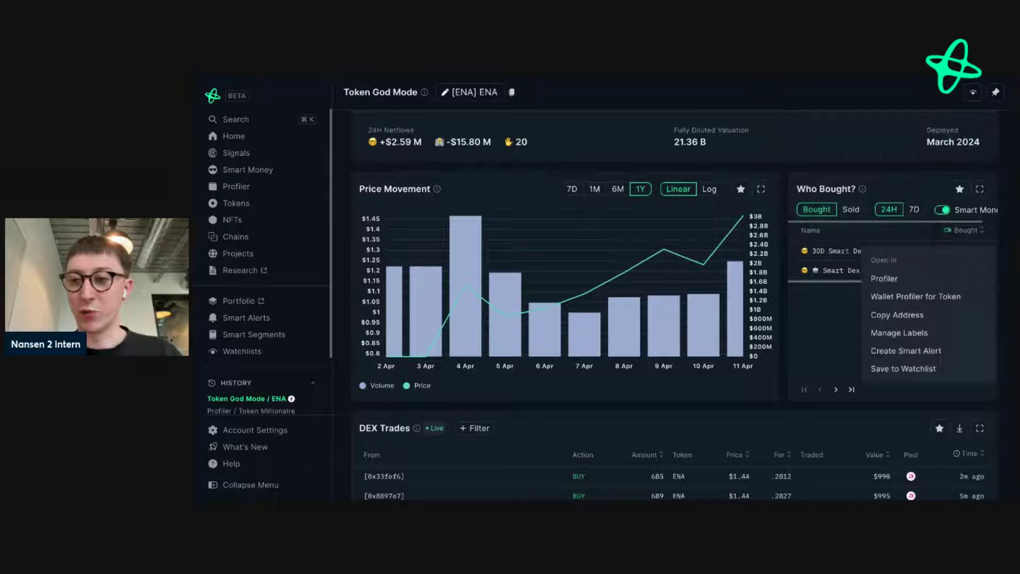
left_click(873, 297)
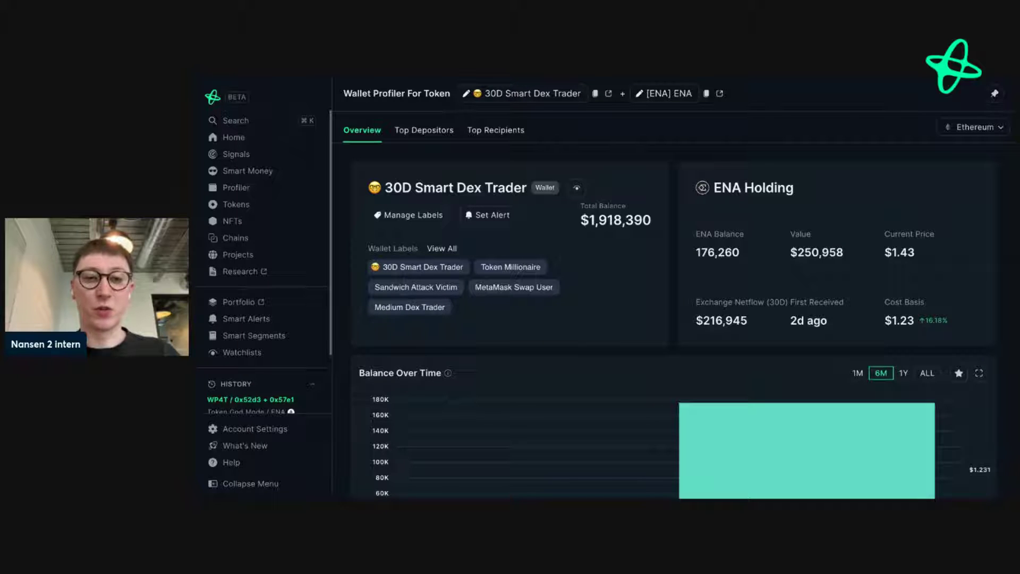
Step: Scroll down through the trader's ENA holding, balance history and transactions, then back to the top
scroll(675, 298, "down", 1)
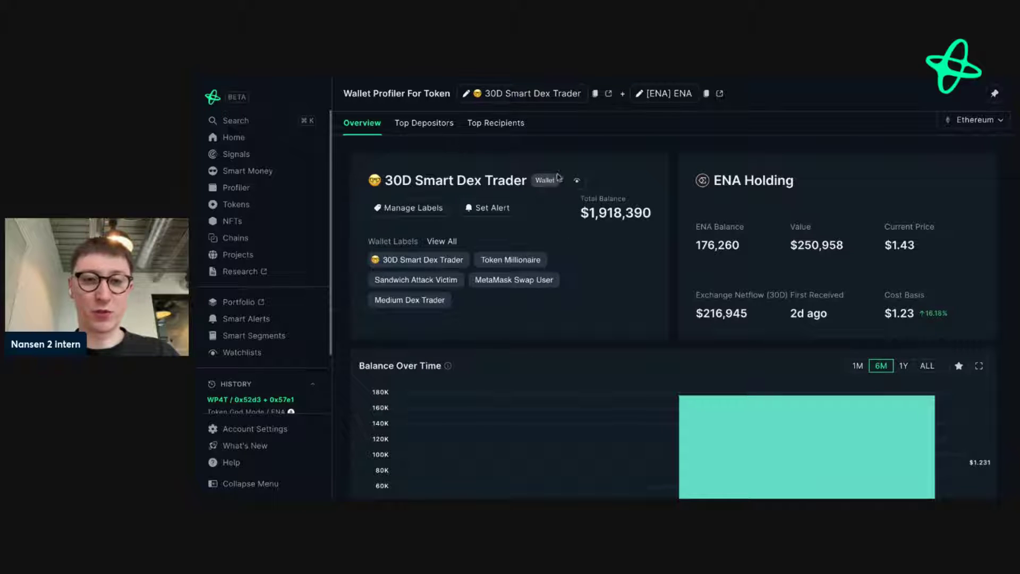
mouse_move(481, 262)
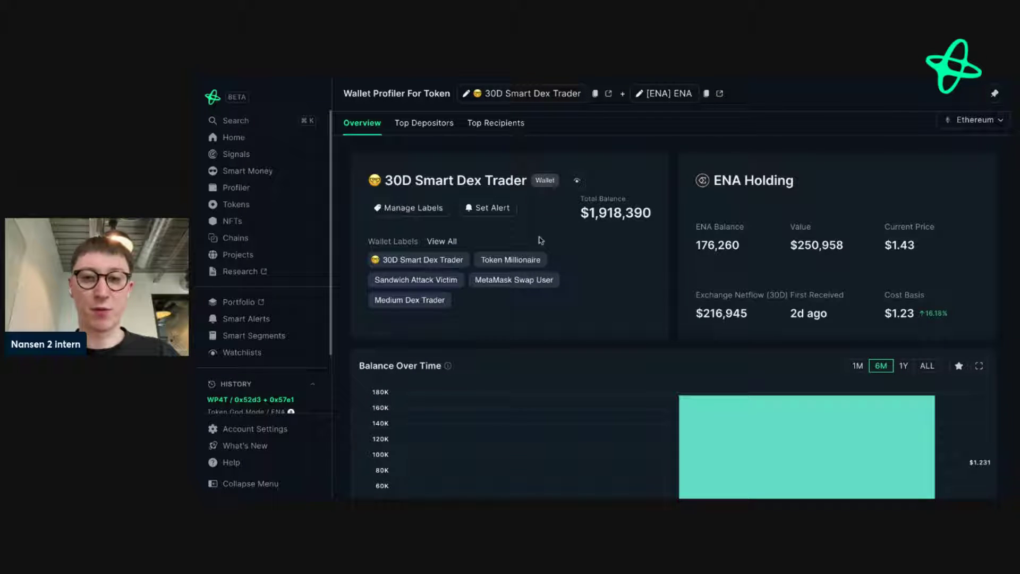
scroll(540, 246, "down", 1)
scroll(540, 246, "down", 2)
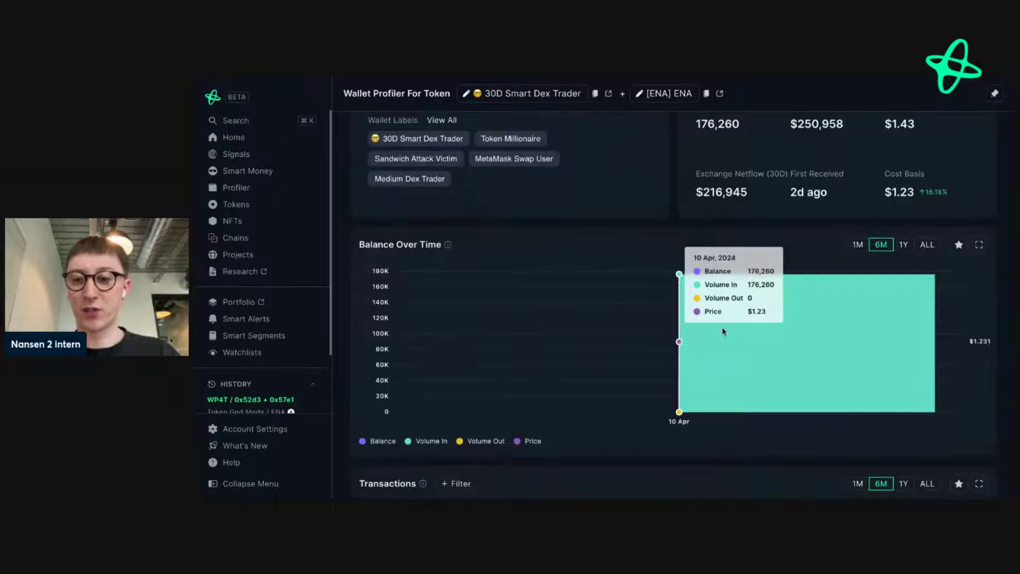
scroll(701, 372, "down", 3)
scroll(724, 331, "down", 3)
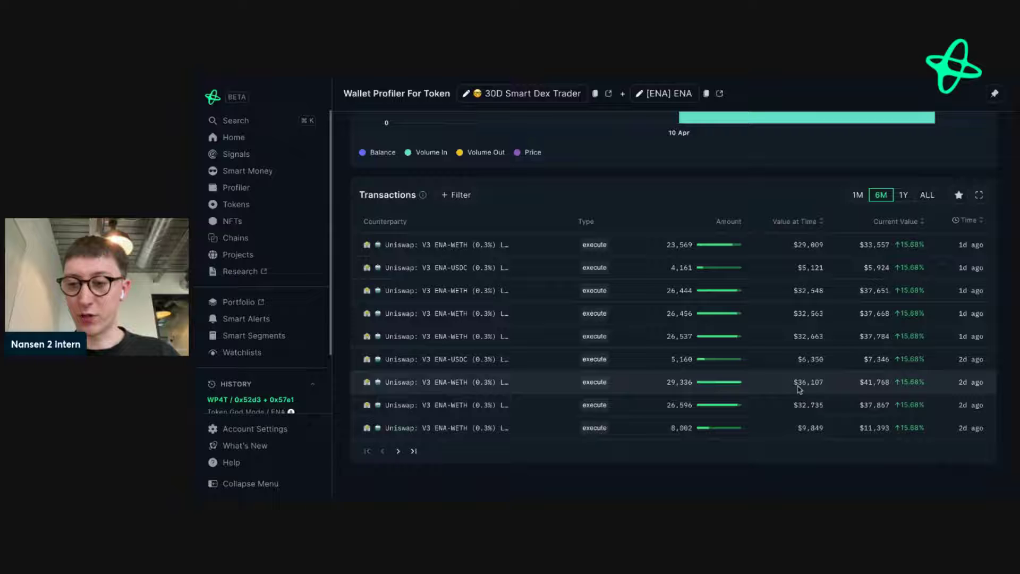
scroll(776, 277, "up", 3)
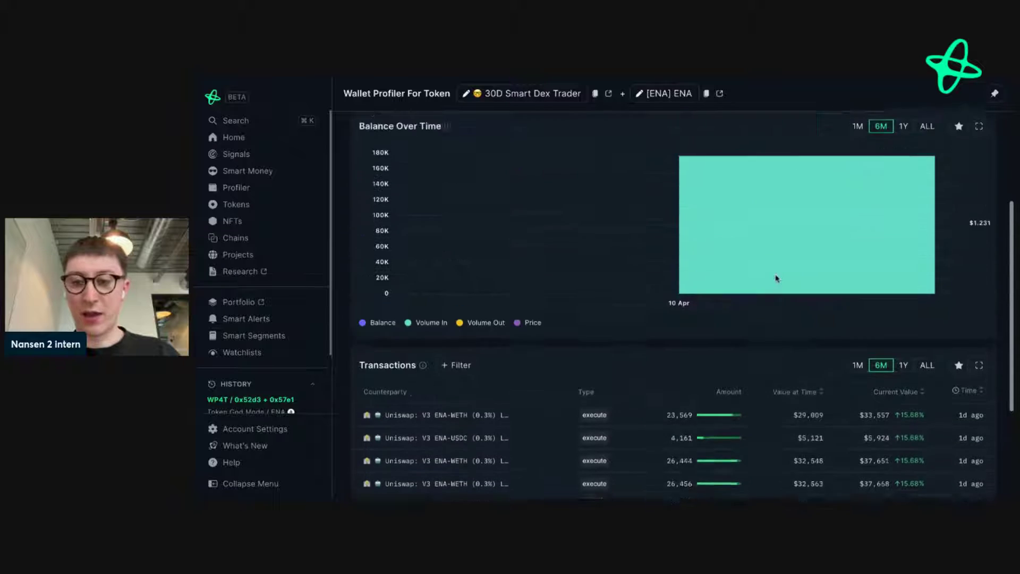
scroll(776, 277, "up", 3)
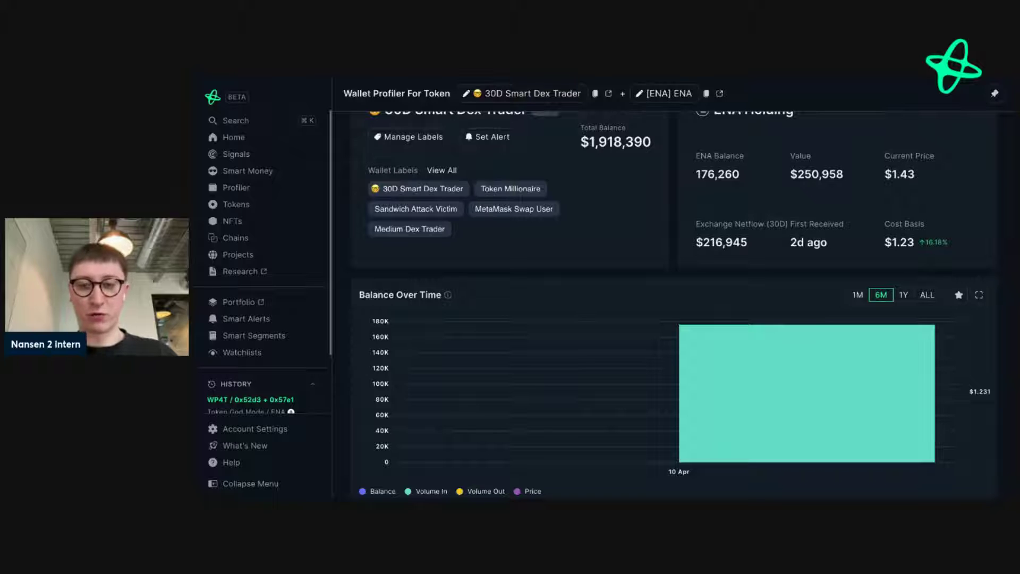
scroll(893, 187, "up", 1)
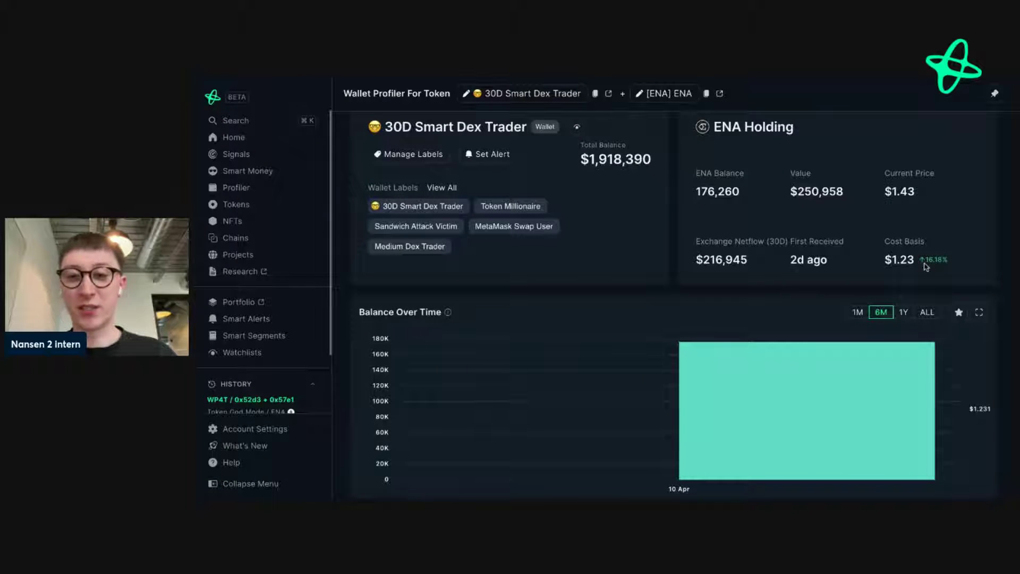
scroll(844, 251, "up", 1)
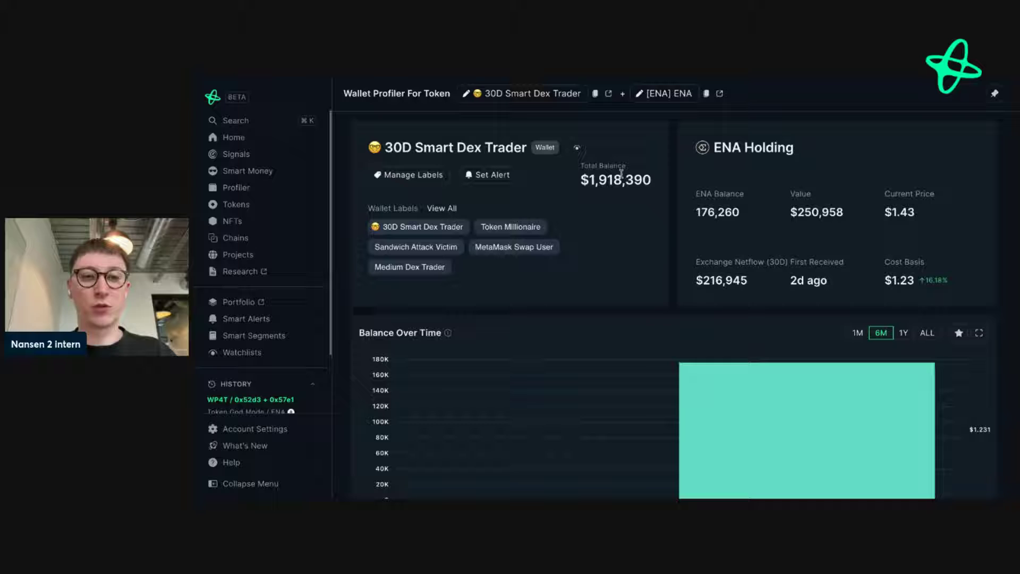
Step: Give the wallet an additional 'ena' label, add it to the watchlist, and save the labels
left_click(432, 176)
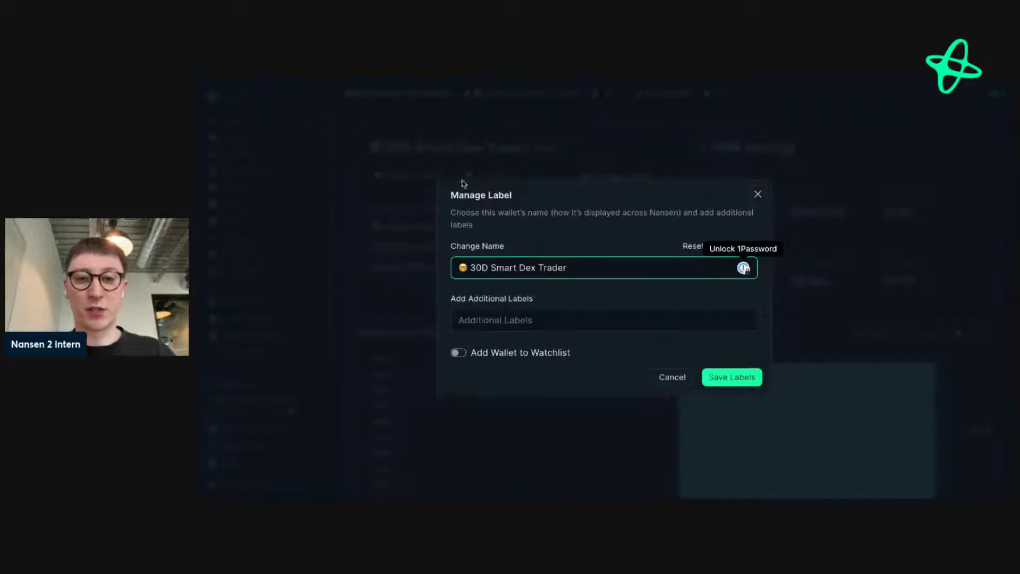
left_click(510, 319)
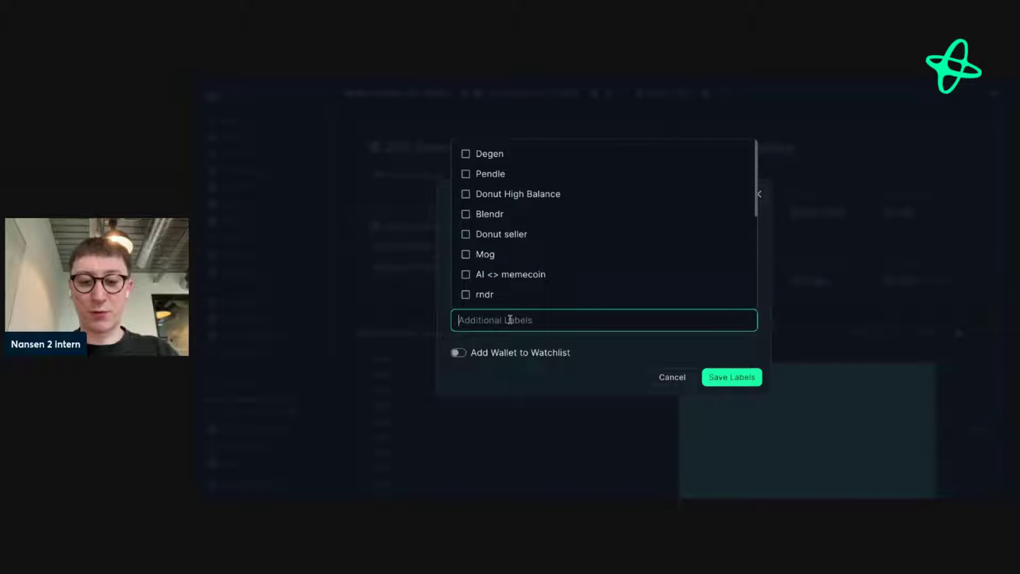
type("ena")
left_click(496, 350)
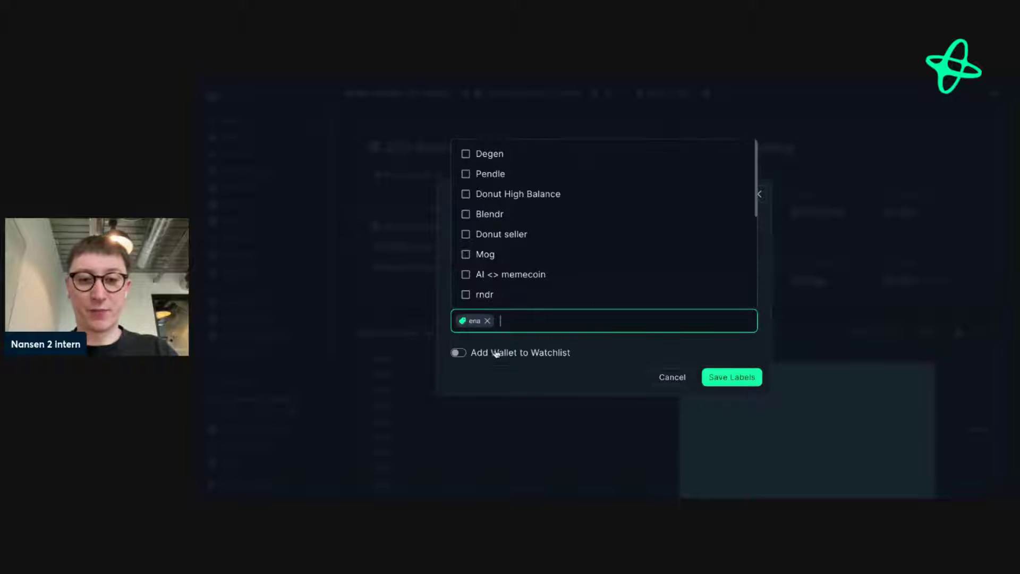
left_click(459, 353)
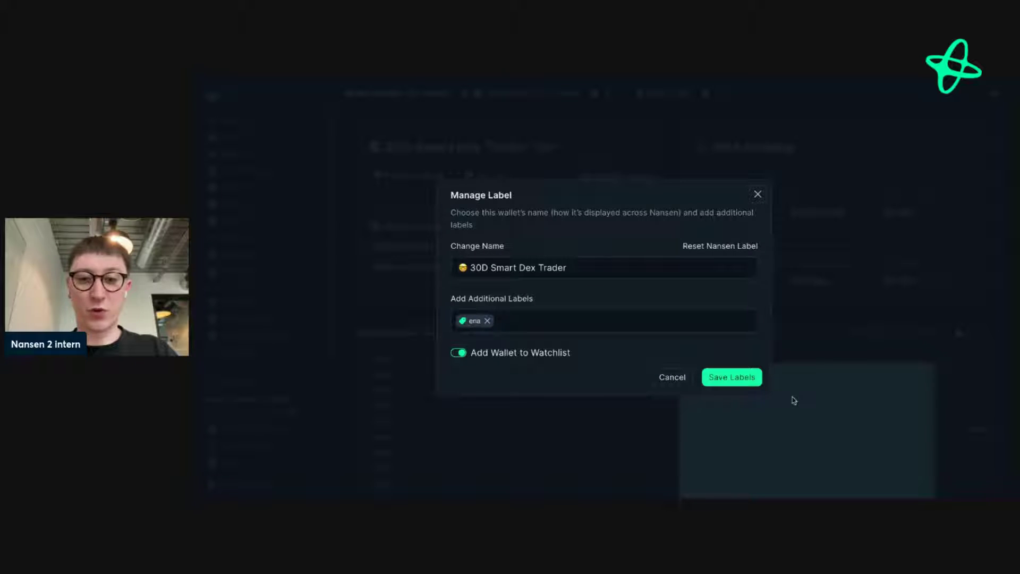
left_click(736, 378)
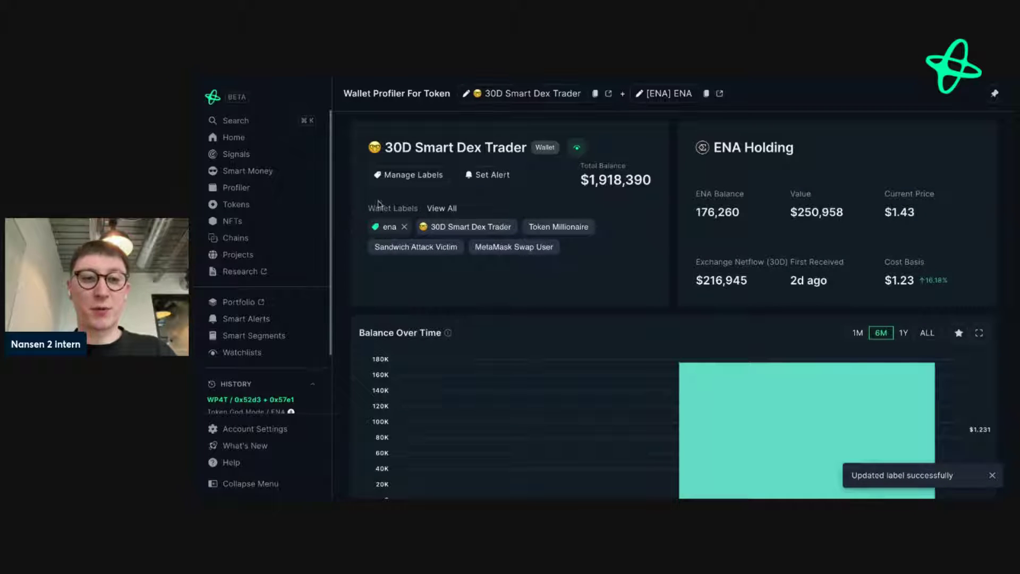
mouse_move(397, 242)
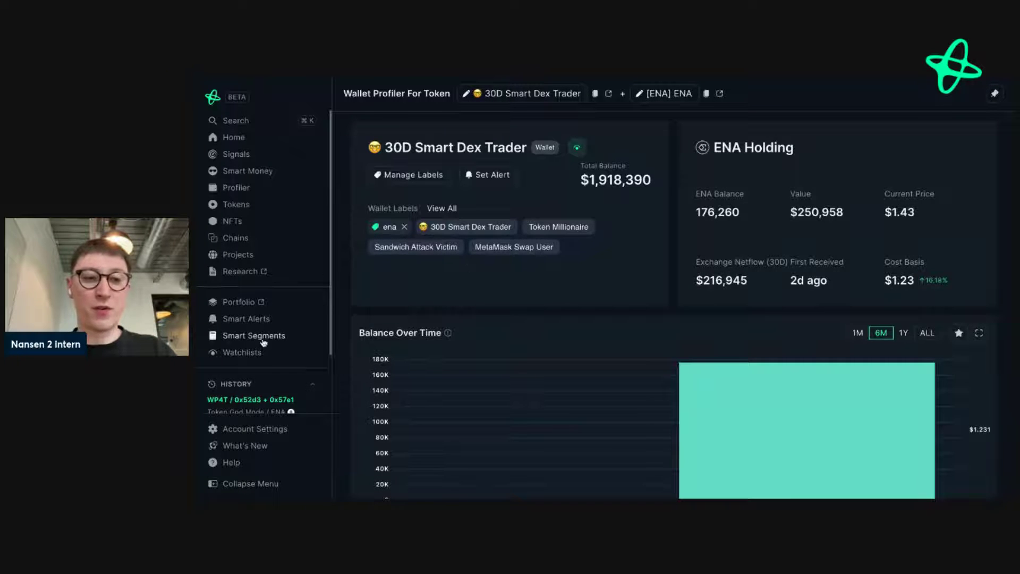
left_click(245, 352)
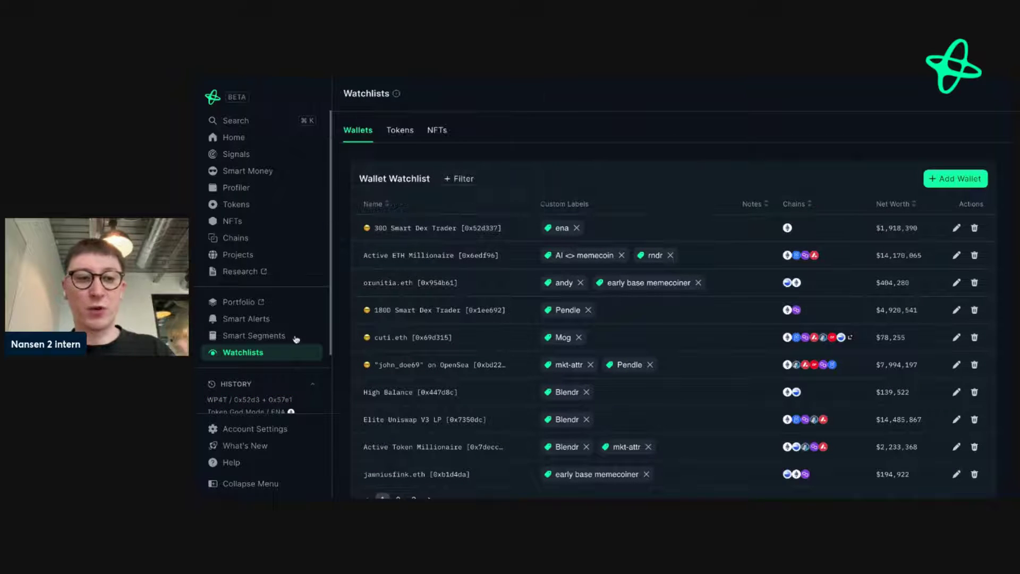
left_click(440, 231)
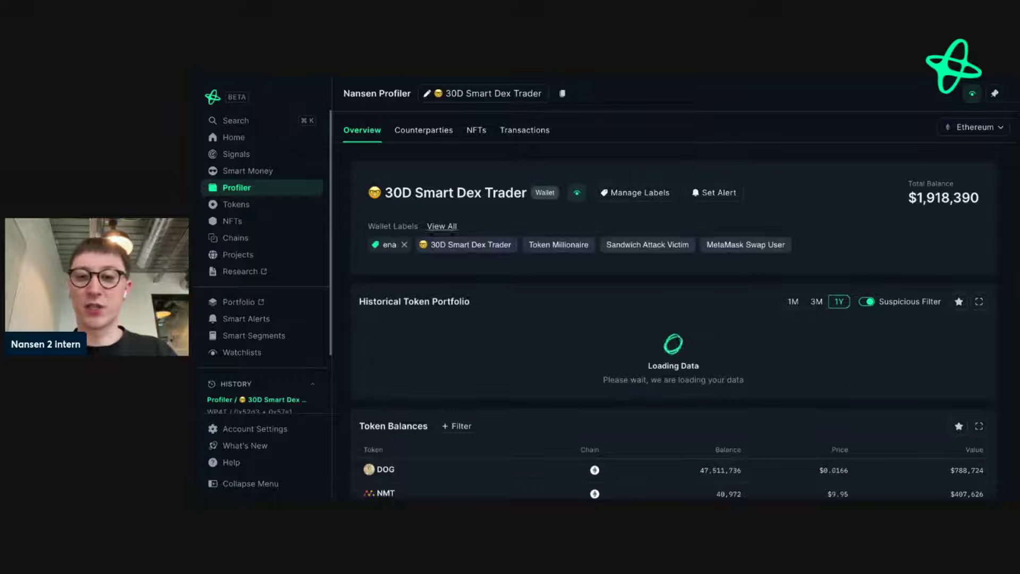
scroll(507, 283, "down", 3)
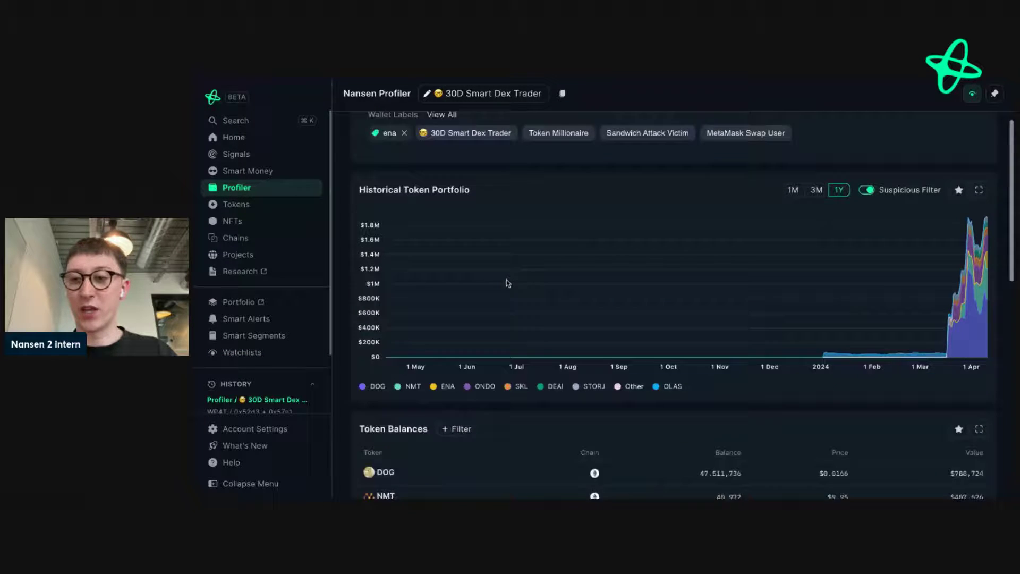
scroll(783, 442, "up", 2)
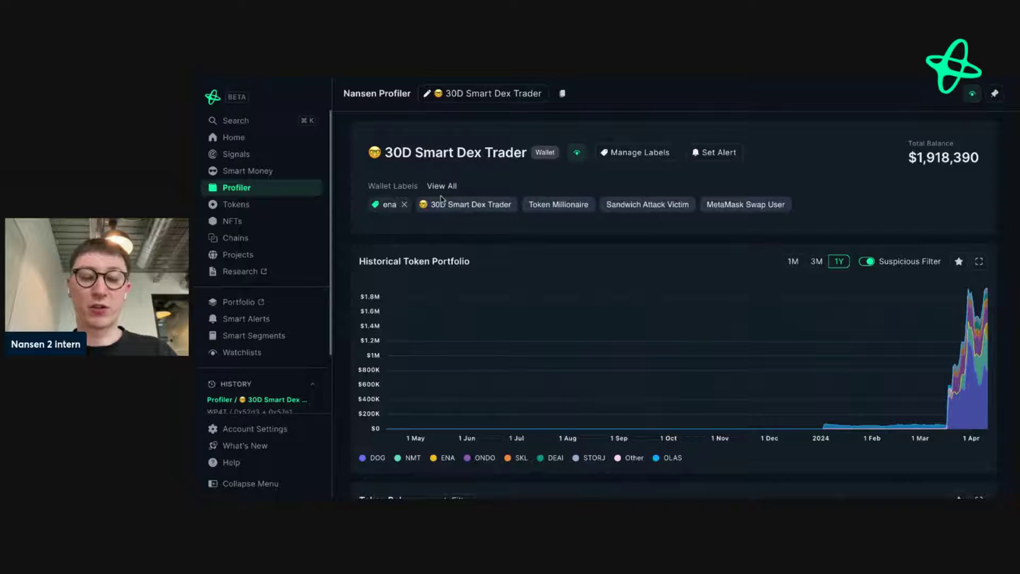
mouse_move(444, 209)
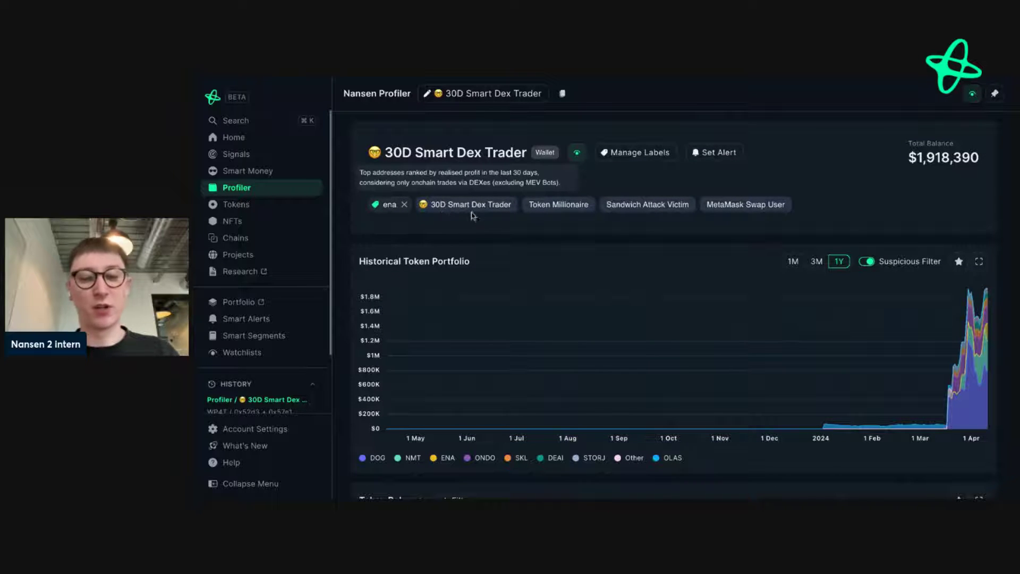
scroll(476, 217, "down", 5)
scroll(476, 217, "down", 1)
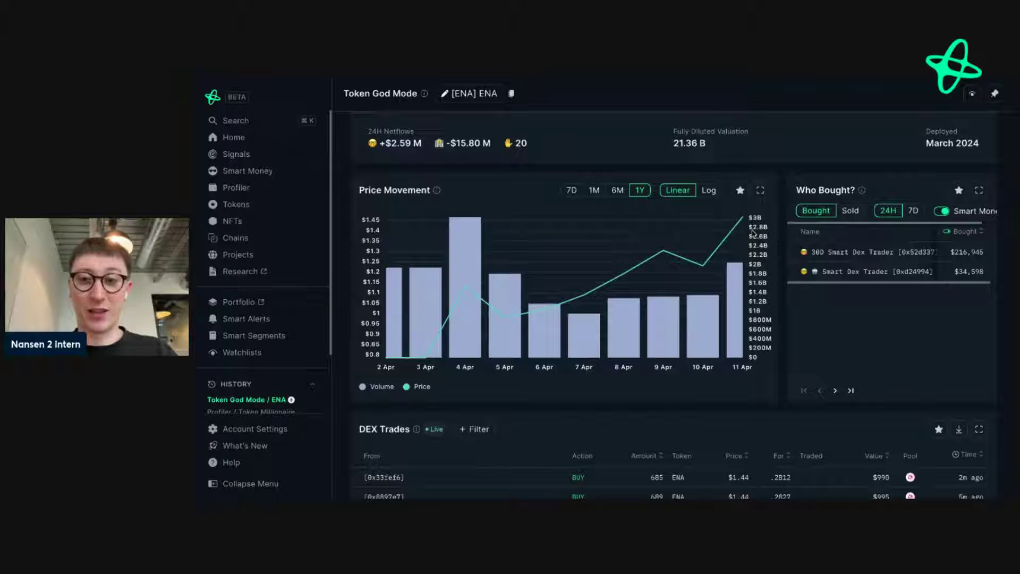
Step: Turn off Smart Money in Who Bought? and scroll through DEX Trades and back up
left_click(933, 212)
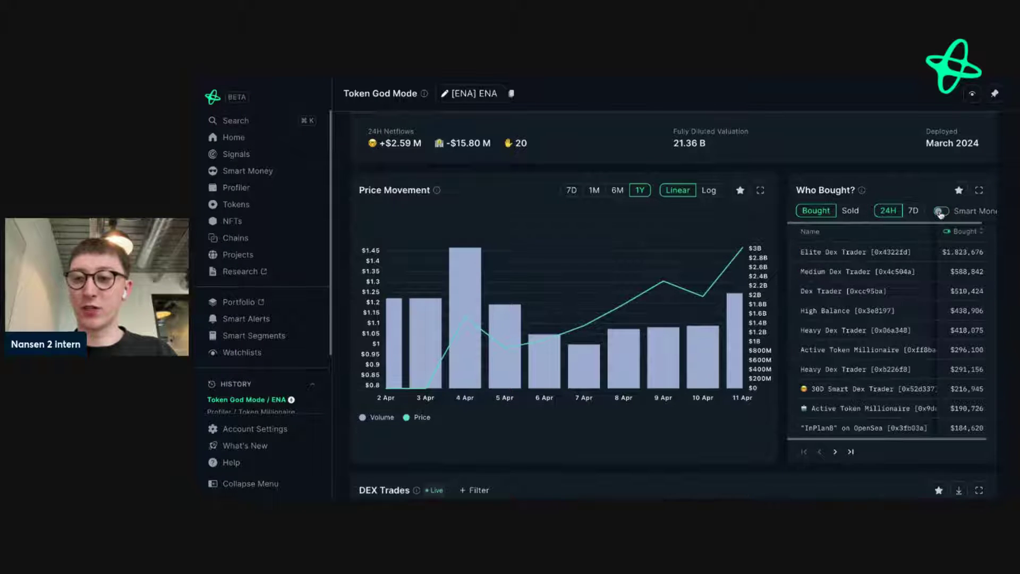
mouse_move(852, 331)
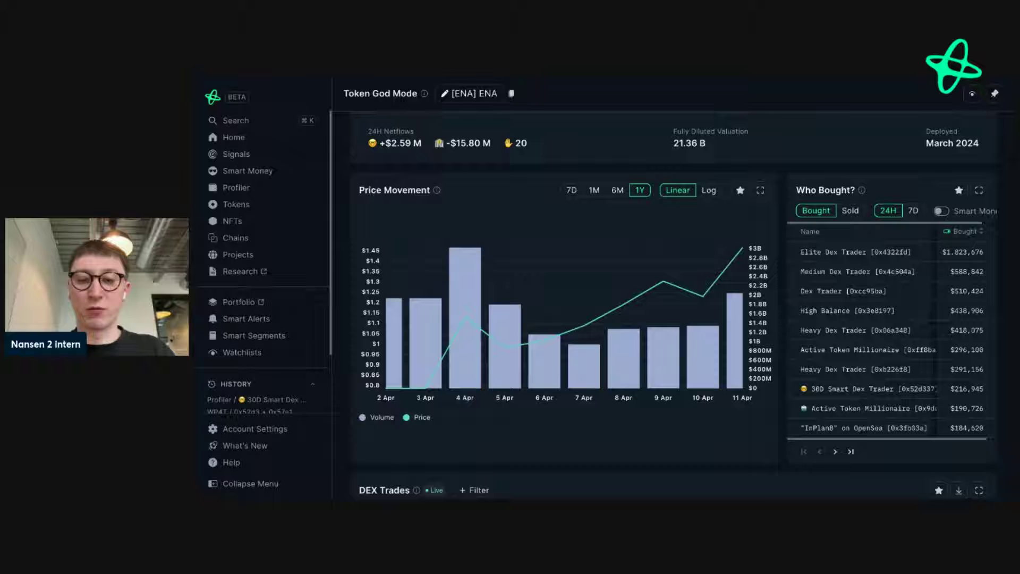
scroll(467, 324, "down", 5)
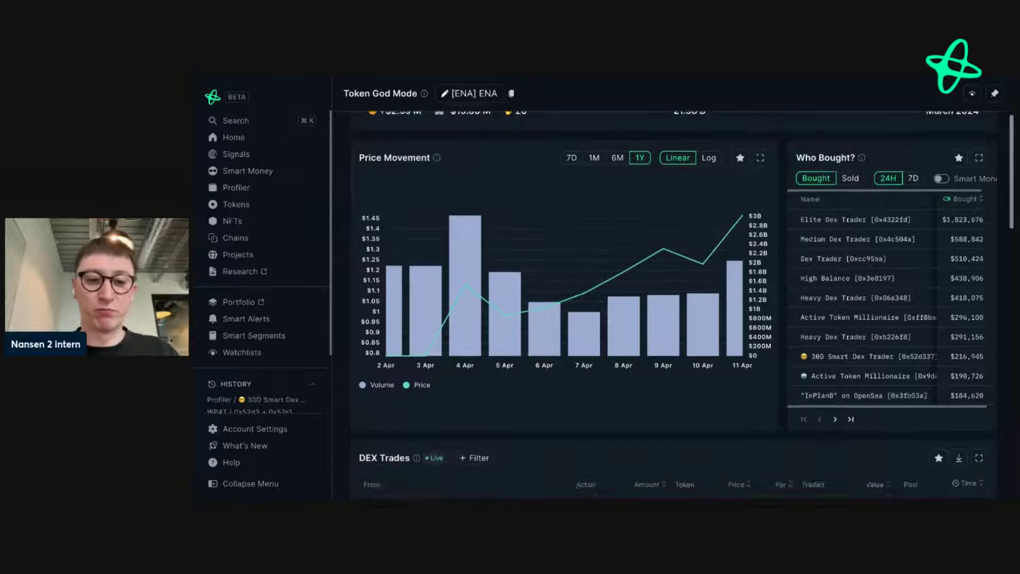
scroll(434, 283, "down", 2)
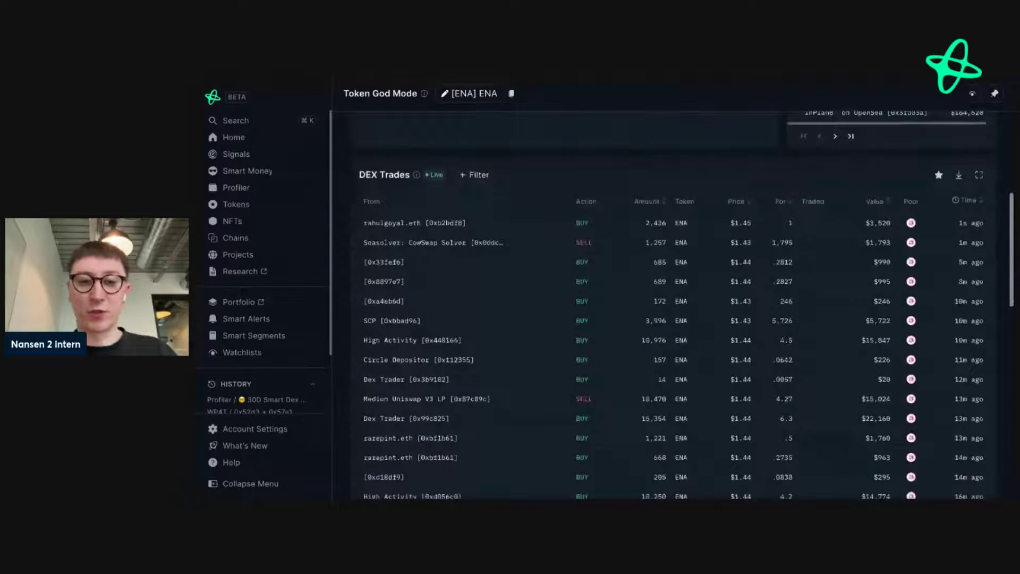
scroll(423, 279, "down", 1)
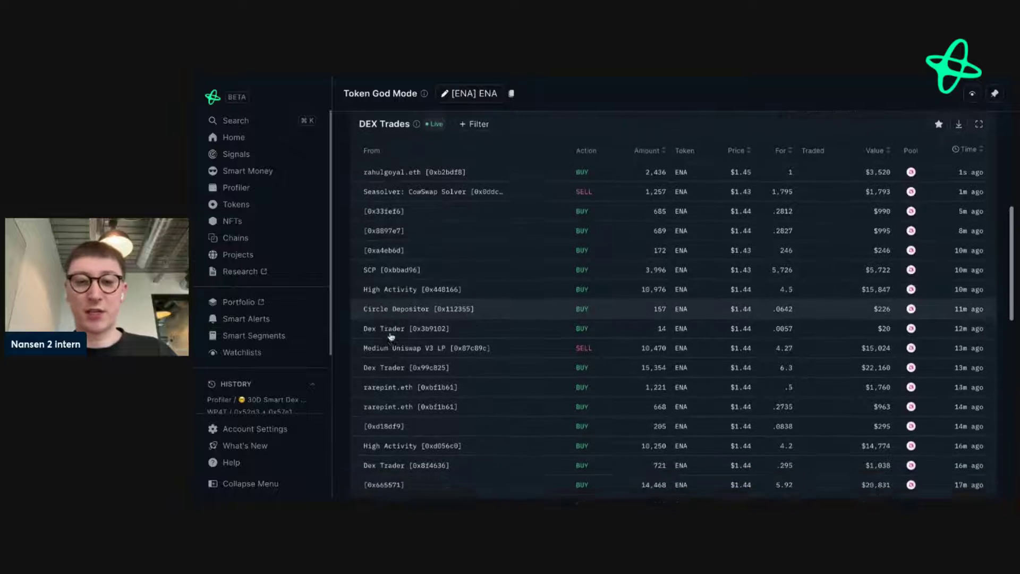
scroll(395, 277, "down", 4)
scroll(433, 169, "up", 11)
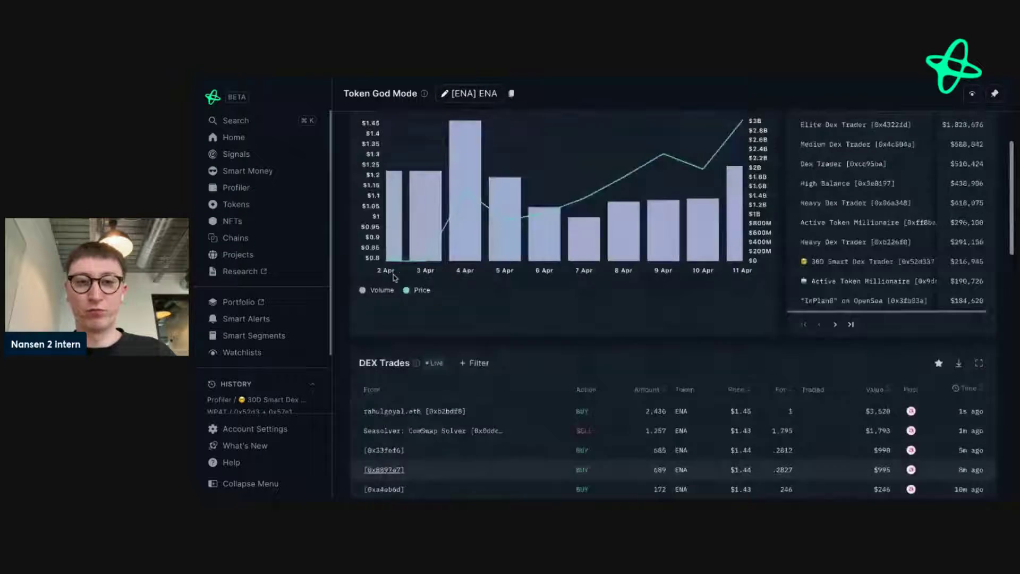
scroll(434, 169, "up", 3)
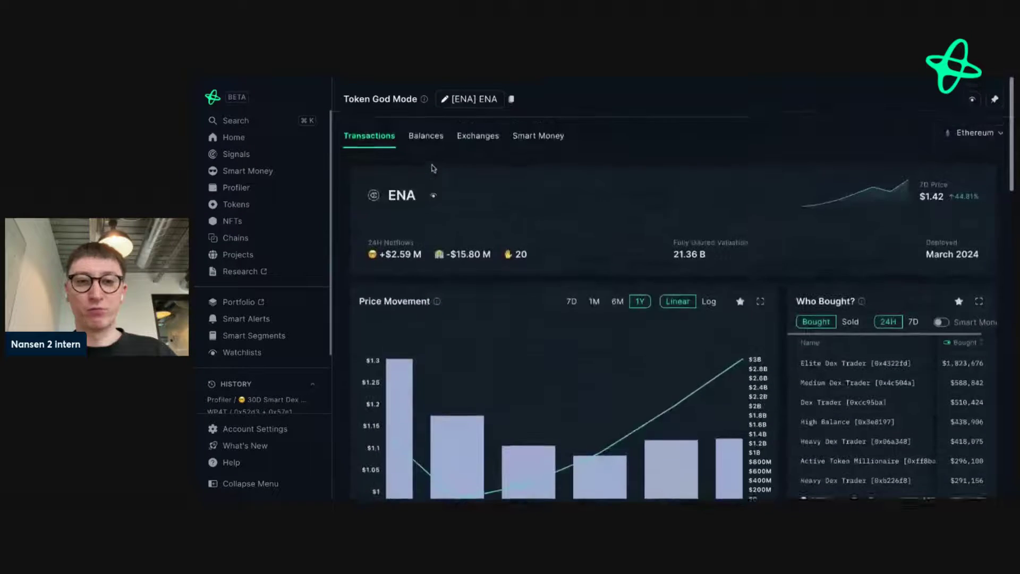
Step: Open ENA's Balances tab and compare holders By Entity, then return to By Address
left_click(425, 129)
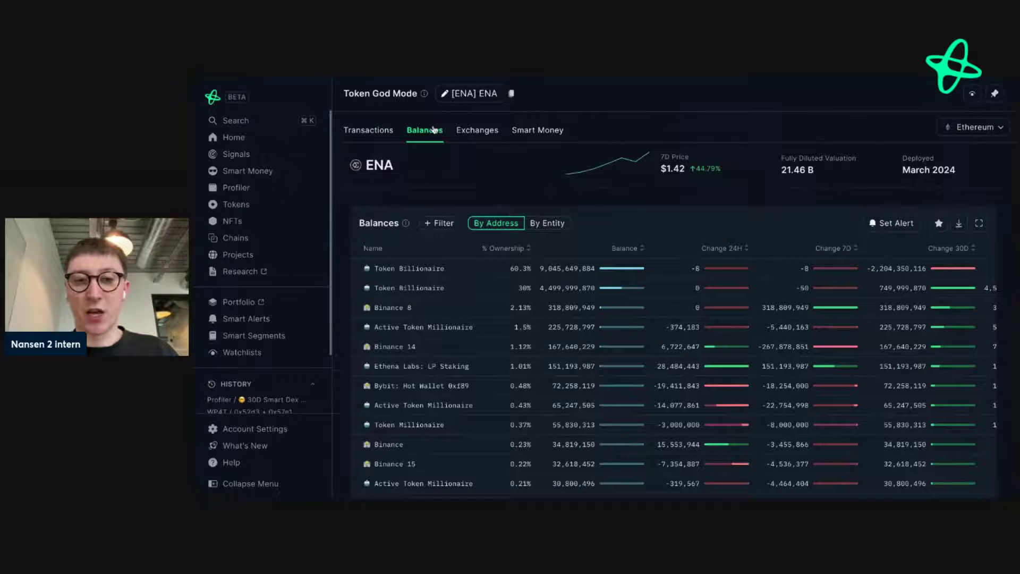
scroll(444, 178, "down", 1)
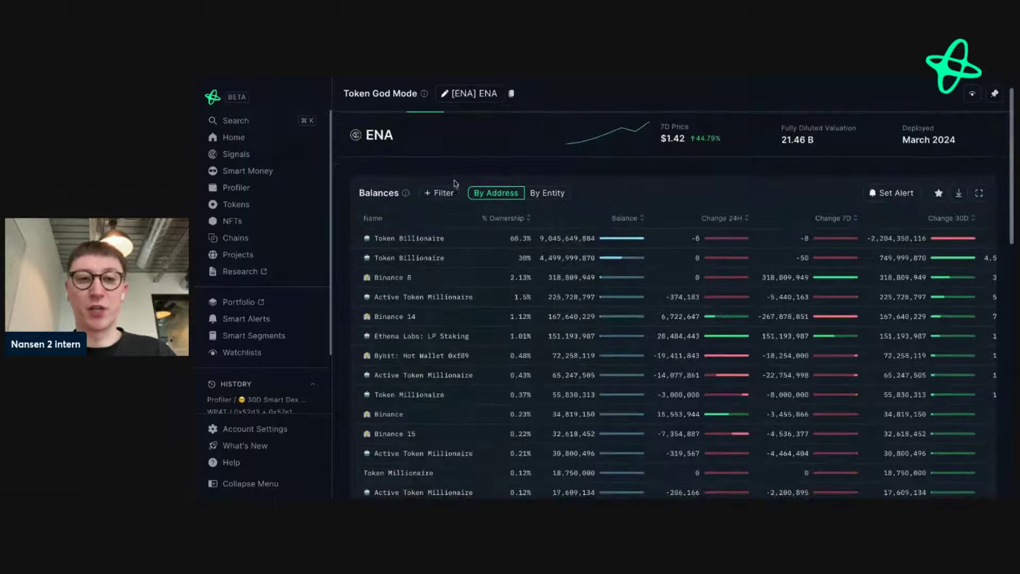
left_click(533, 194)
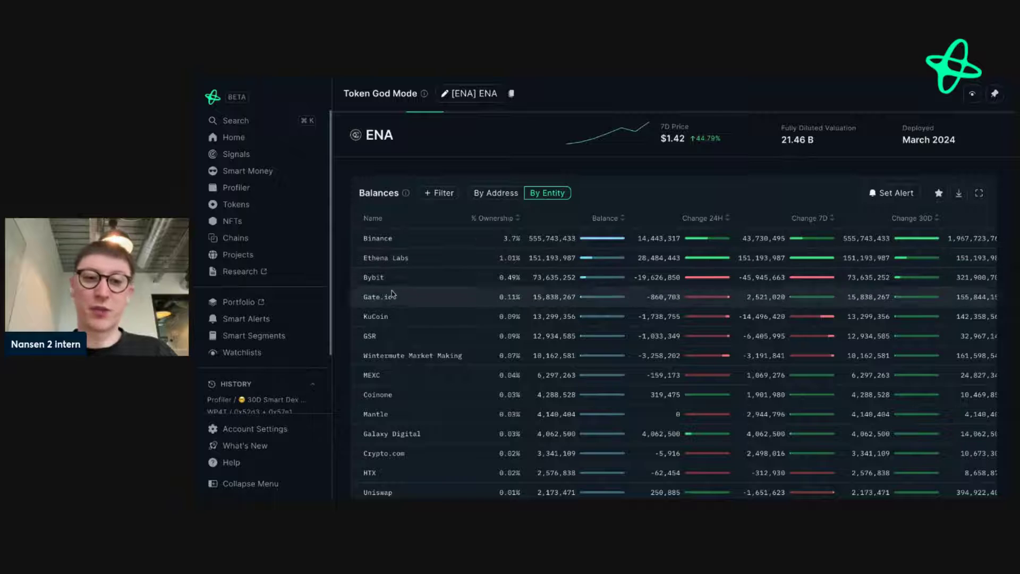
scroll(387, 381, "down", 1)
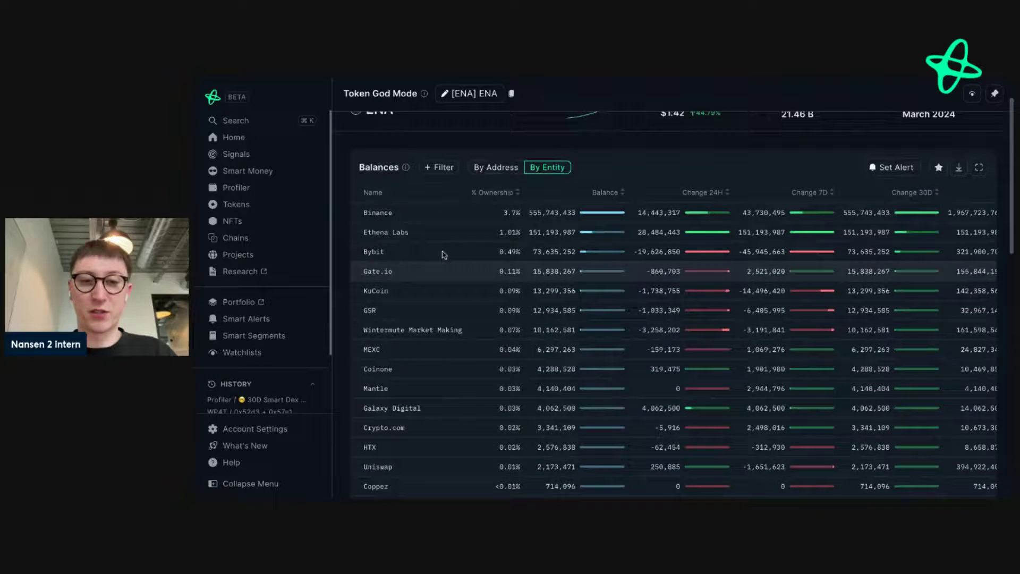
left_click(489, 168)
scroll(608, 130, "down", 2)
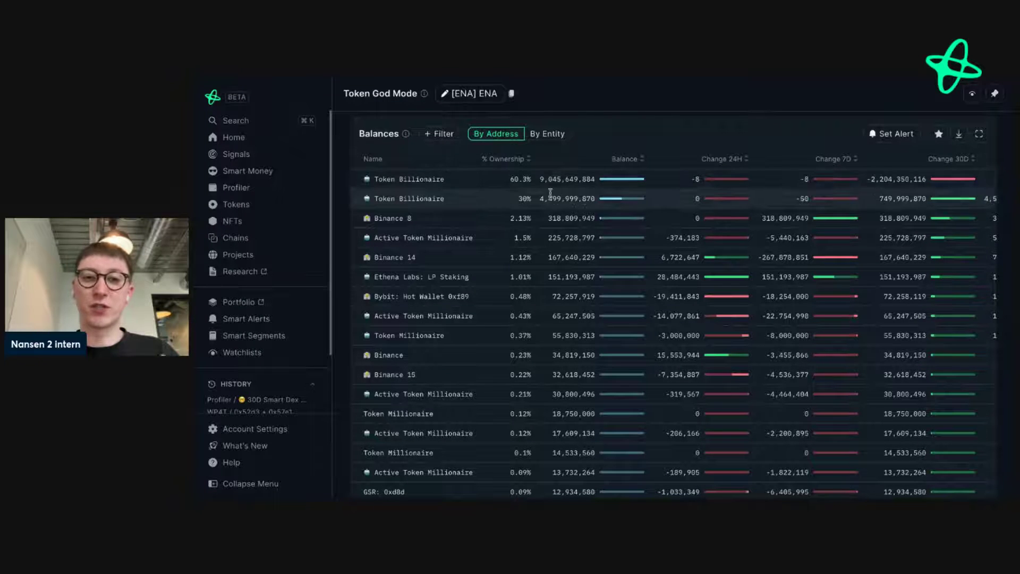
Step: Sort ENA holders by % Ownership and look over the top holders
left_click(530, 167)
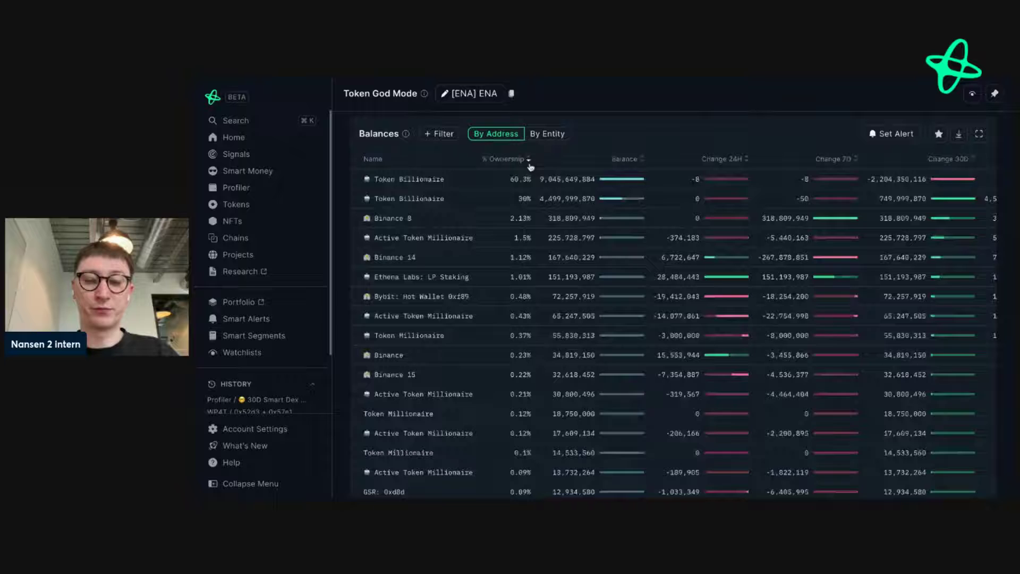
scroll(588, 194, "down", 2)
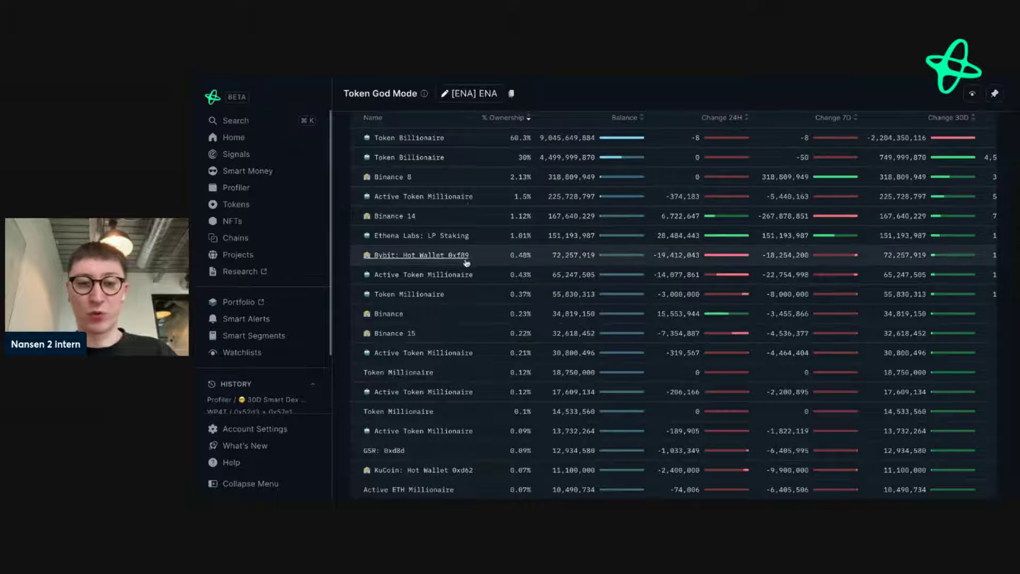
mouse_move(419, 202)
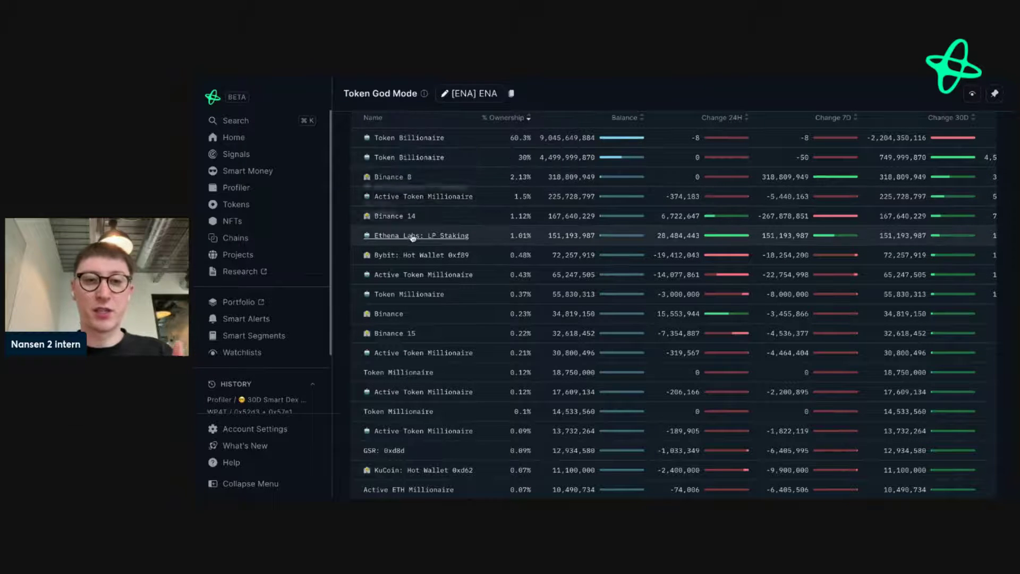
mouse_move(413, 238)
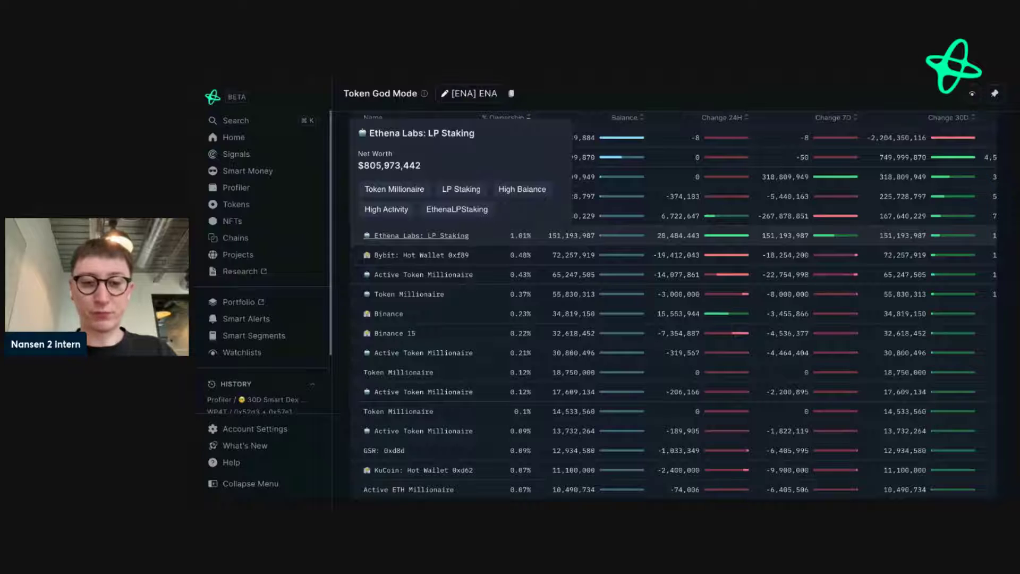
scroll(416, 235, "down", 3)
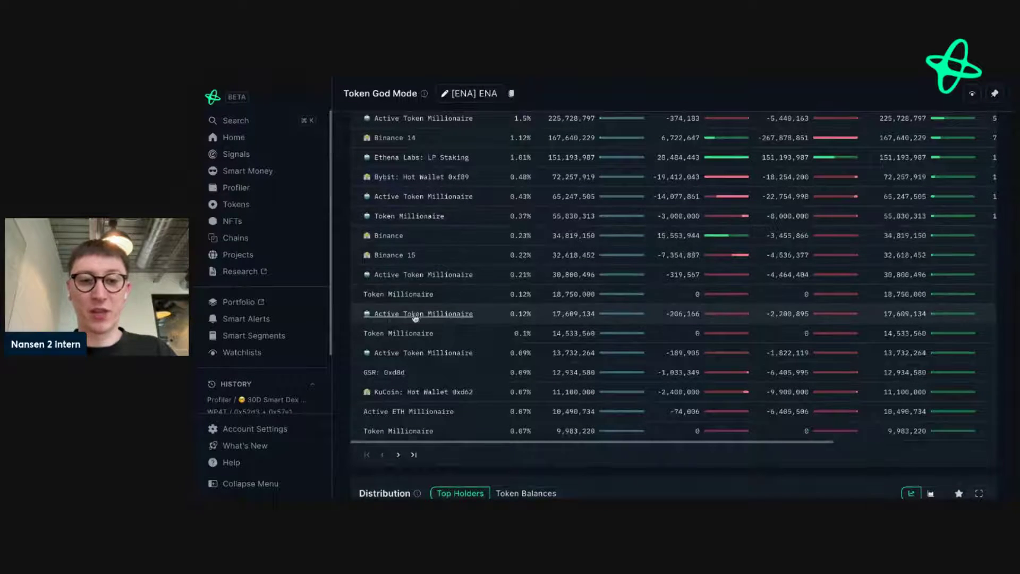
mouse_move(390, 374)
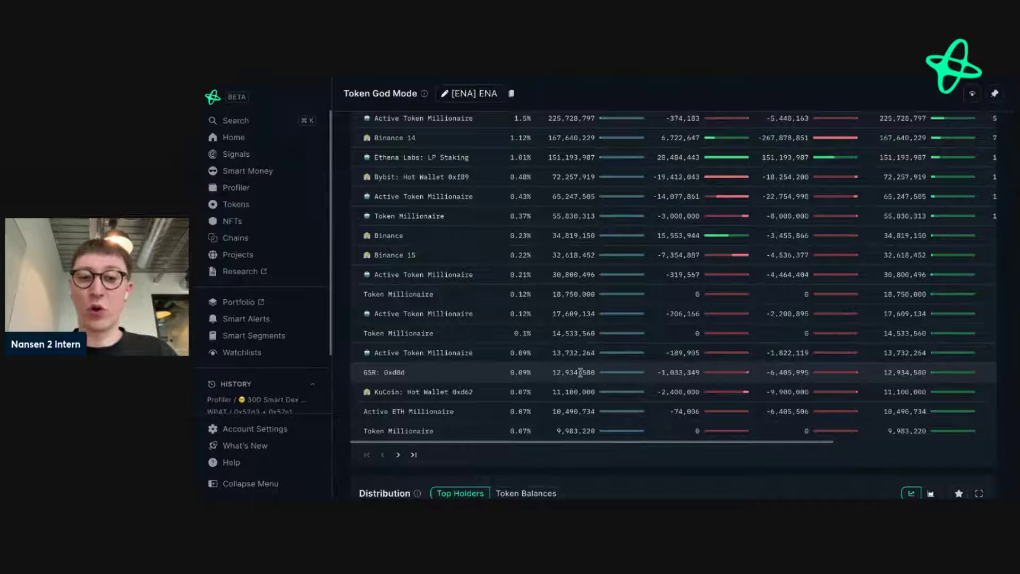
Step: Open the GSR: 0xd8d wallet's Wallet Profiler for Token page for ENA
right_click(389, 373)
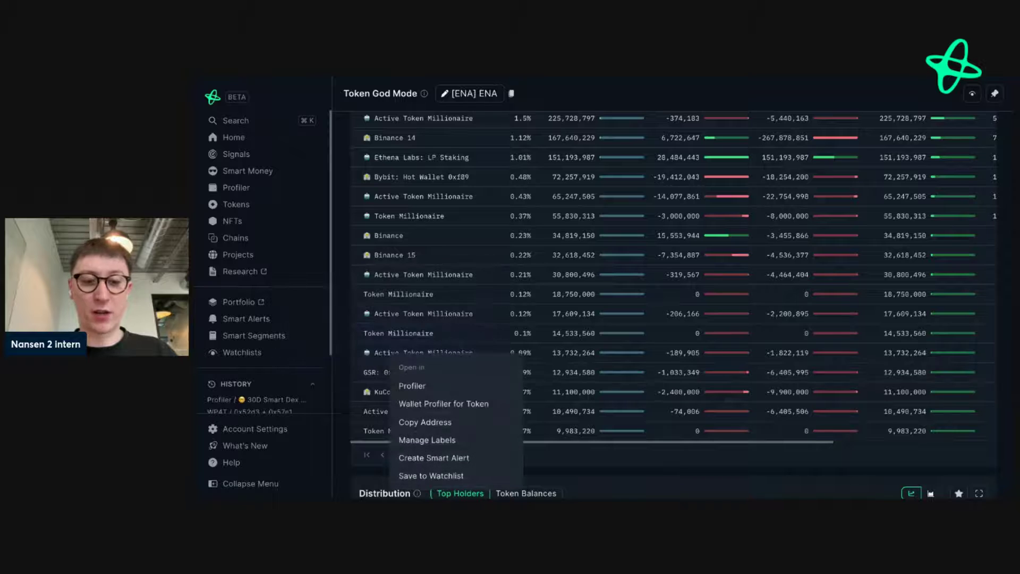
left_click(422, 405)
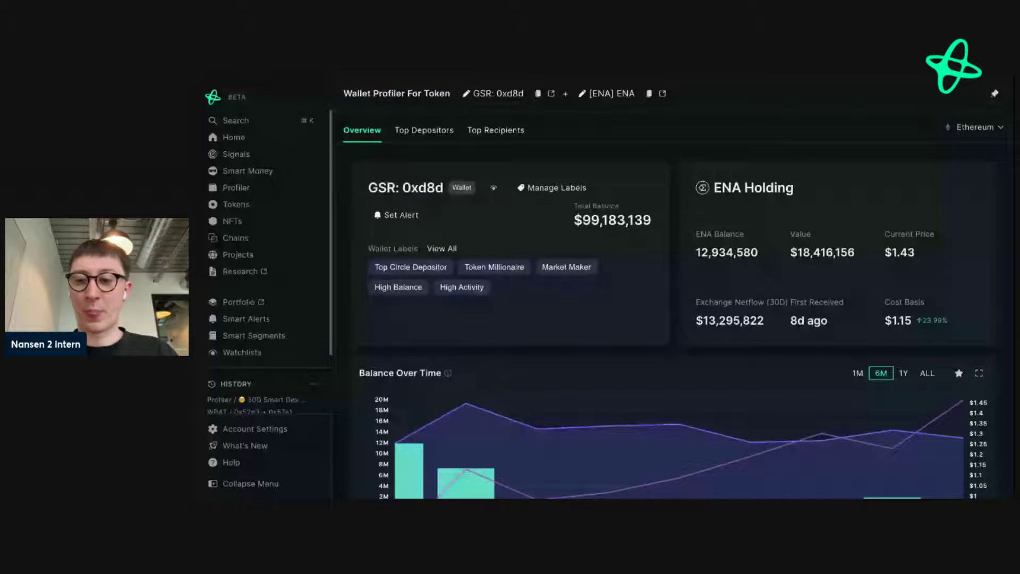
scroll(583, 208, "down", 2)
scroll(584, 208, "down", 1)
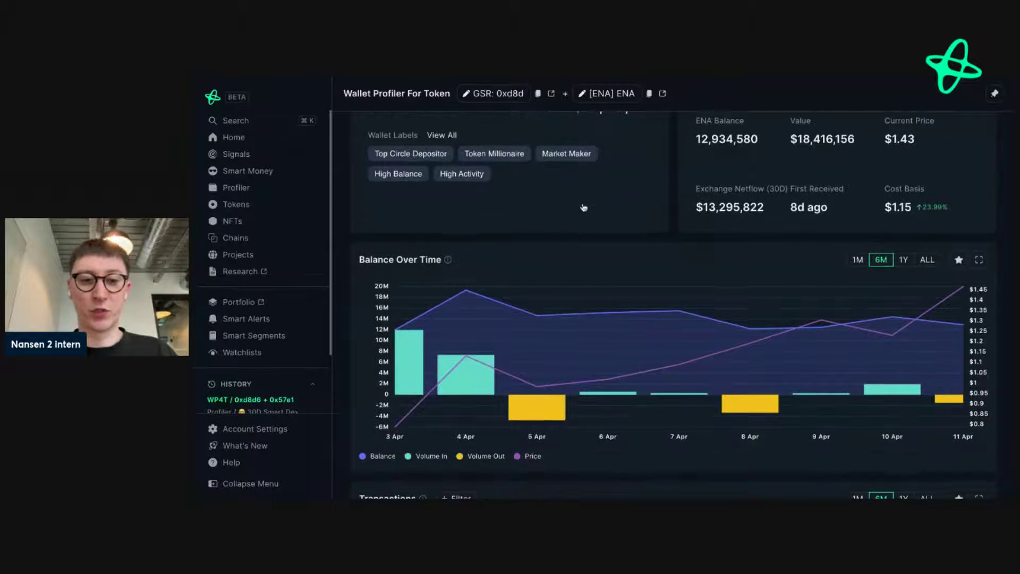
Step: Scroll through the GSR wallet's ENA transactions and back up to Balance Over Time
mouse_move(467, 352)
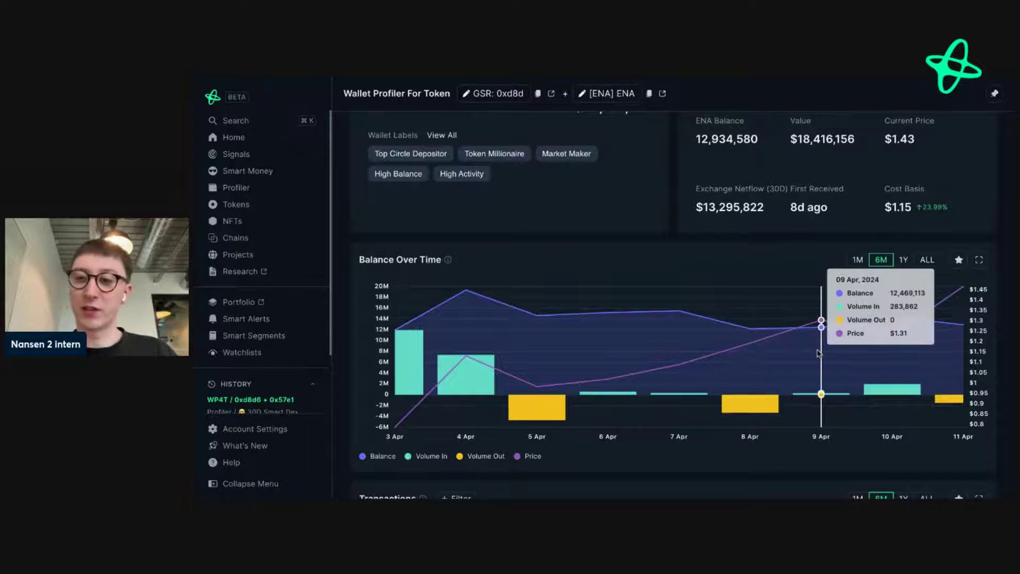
scroll(818, 355, "down", 1)
scroll(796, 240, "down", 6)
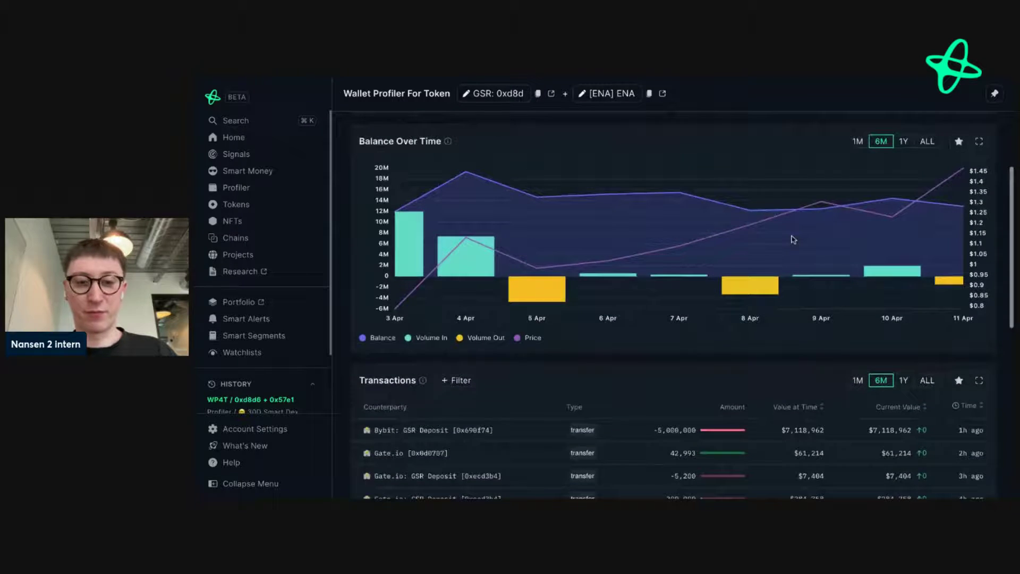
scroll(793, 239, "down", 5)
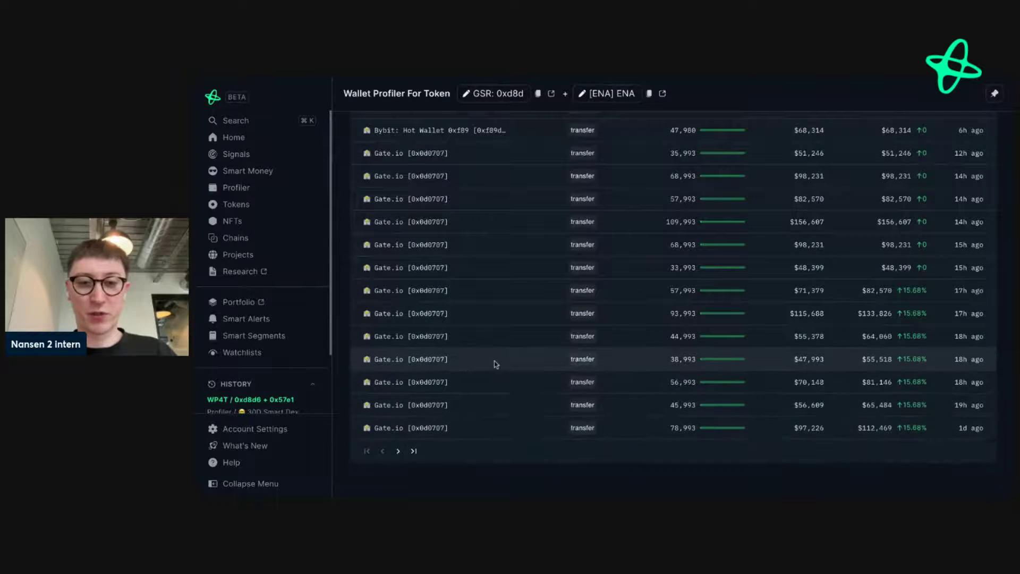
scroll(494, 362, "up", 3)
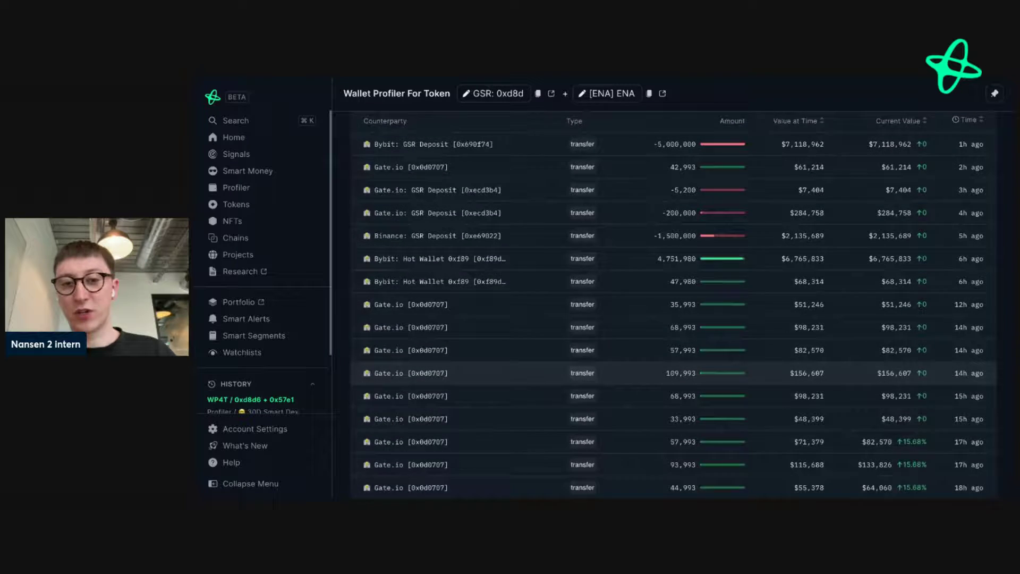
scroll(497, 361, "up", 1)
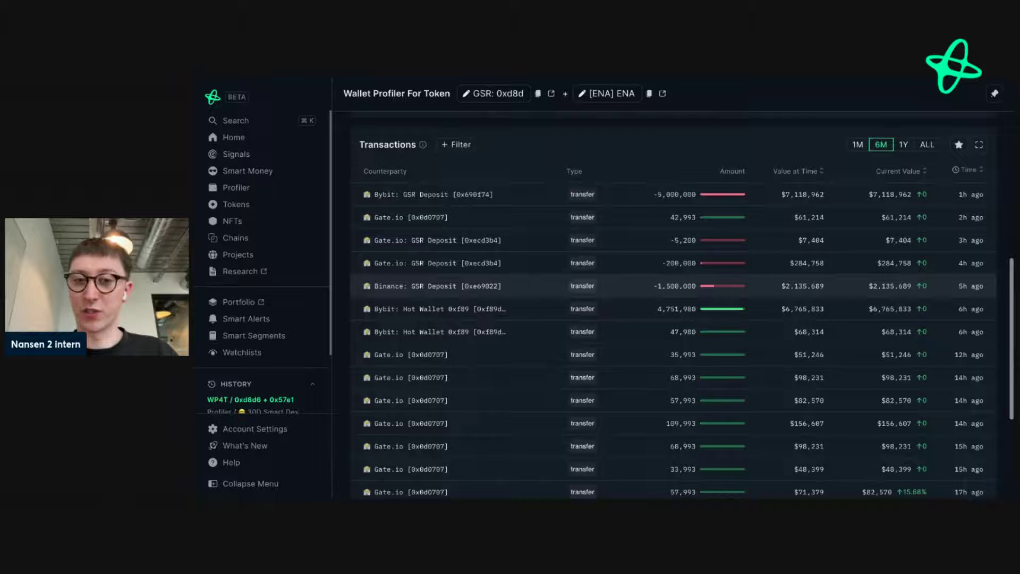
scroll(496, 362, "up", 1)
scroll(673, 306, "up", 4)
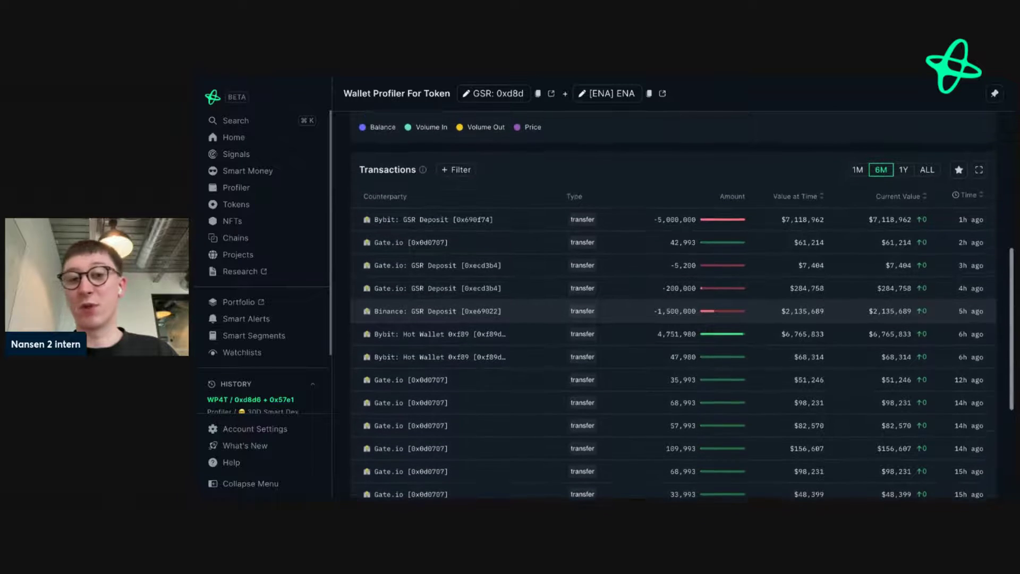
scroll(531, 357, "up", 1)
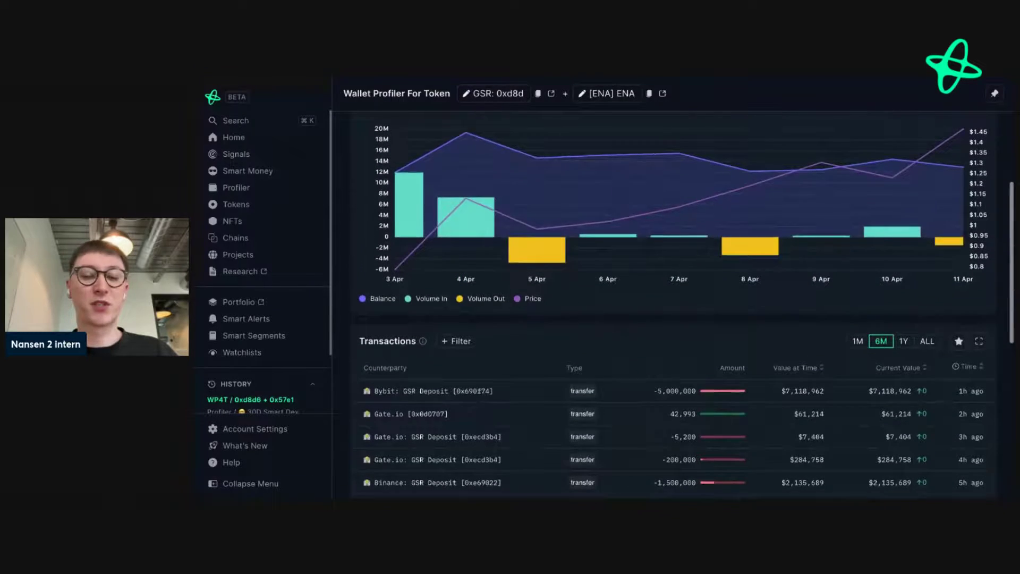
scroll(531, 357, "up", 2)
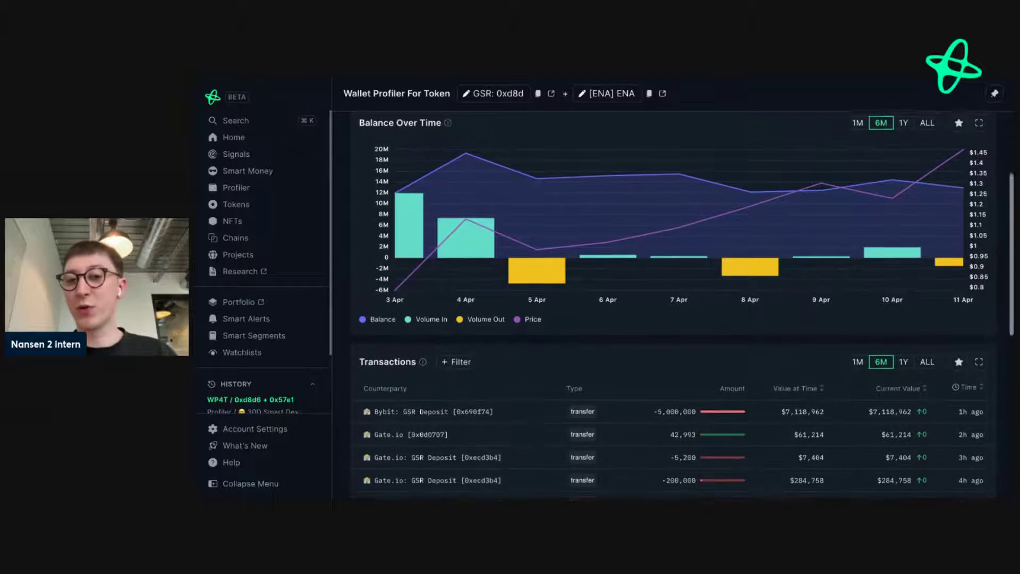
scroll(547, 308, "up", 5)
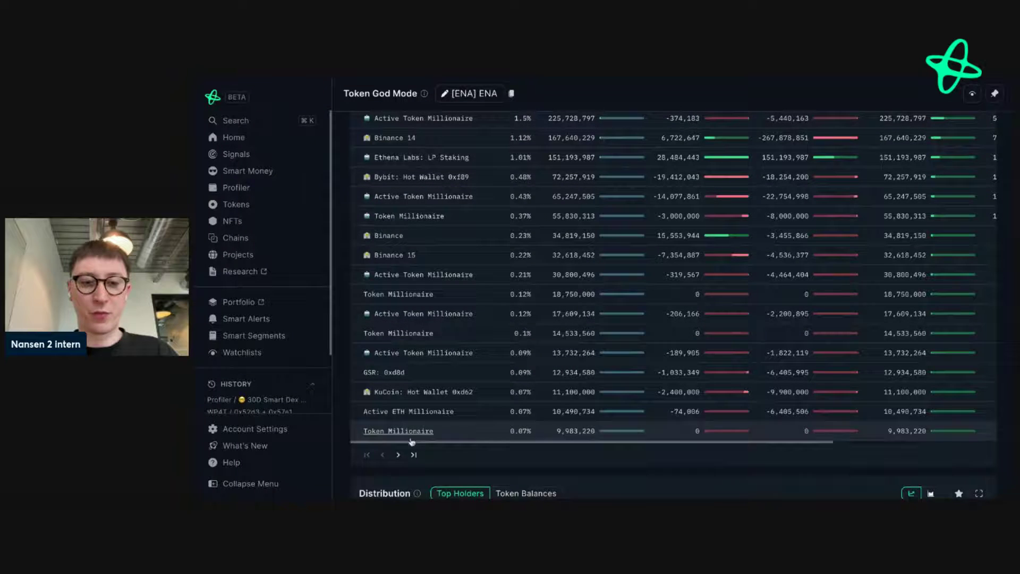
Step: Show the second page of ENA holders
left_click(398, 455)
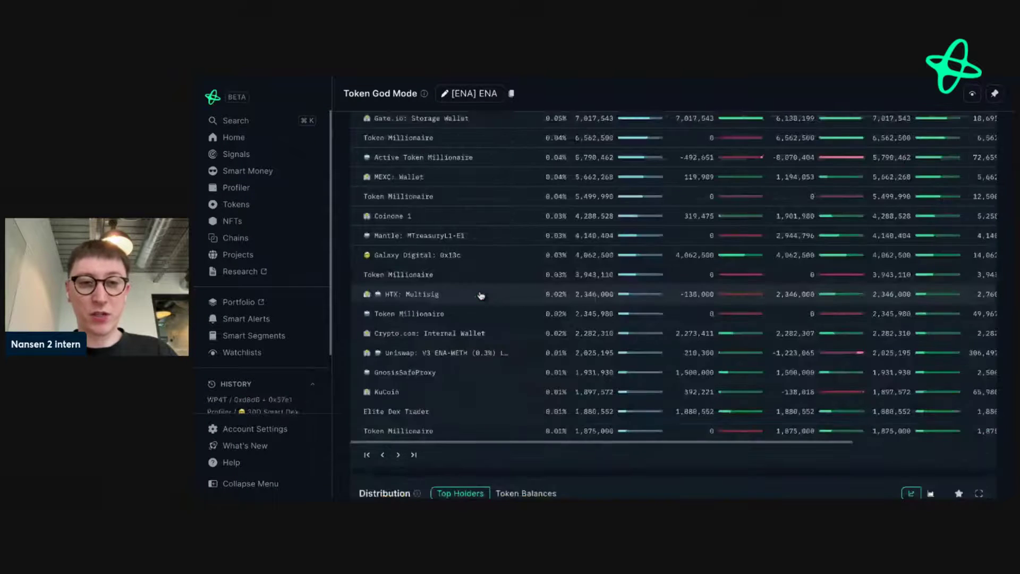
scroll(480, 293, "up", 3)
scroll(477, 289, "down", 3)
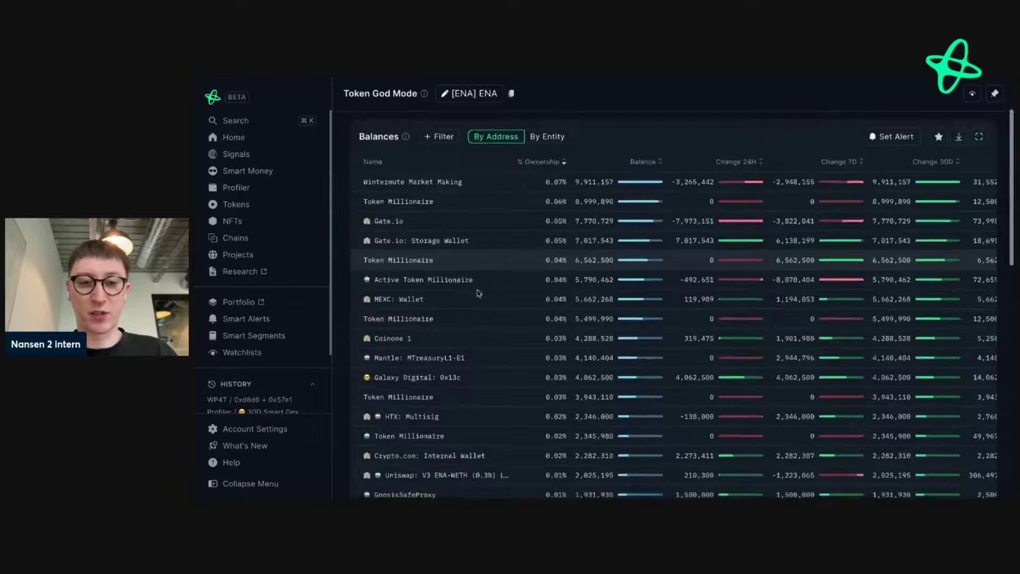
scroll(447, 198, "up", 3)
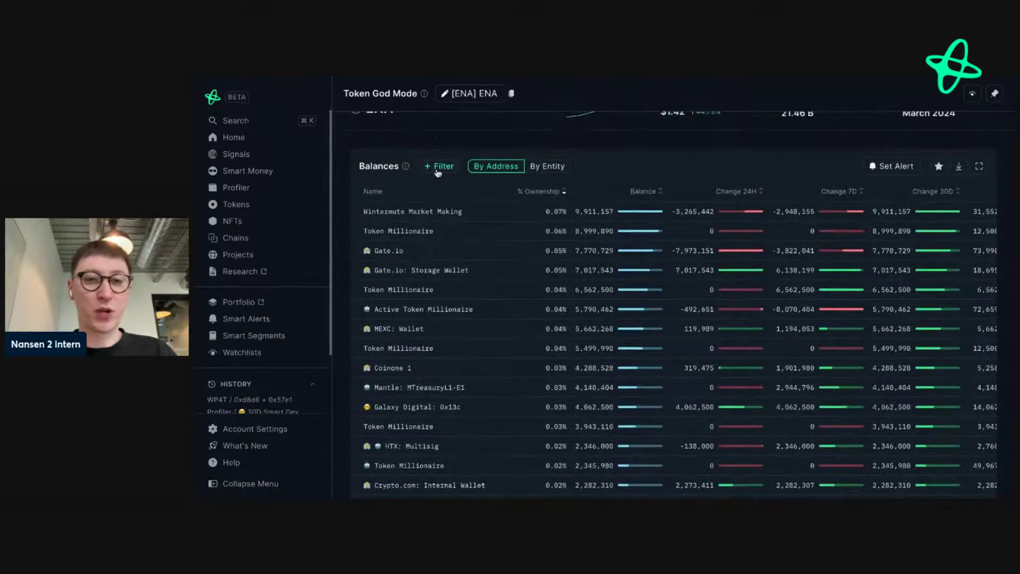
Step: Filter holders by the 'ena' custom label, then remove that filter
left_click(438, 169)
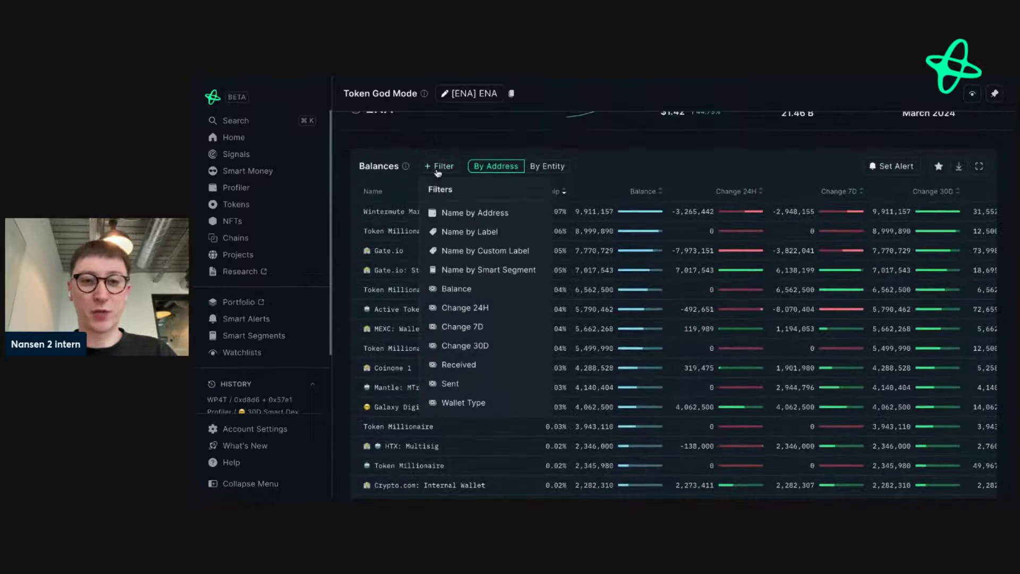
left_click(500, 251)
type("ena")
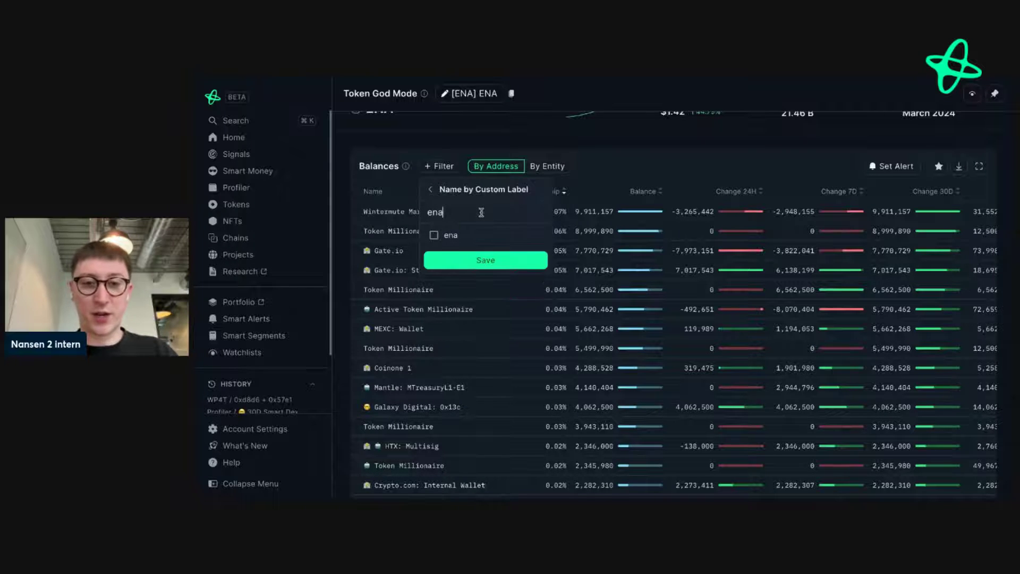
left_click(434, 235)
left_click(485, 260)
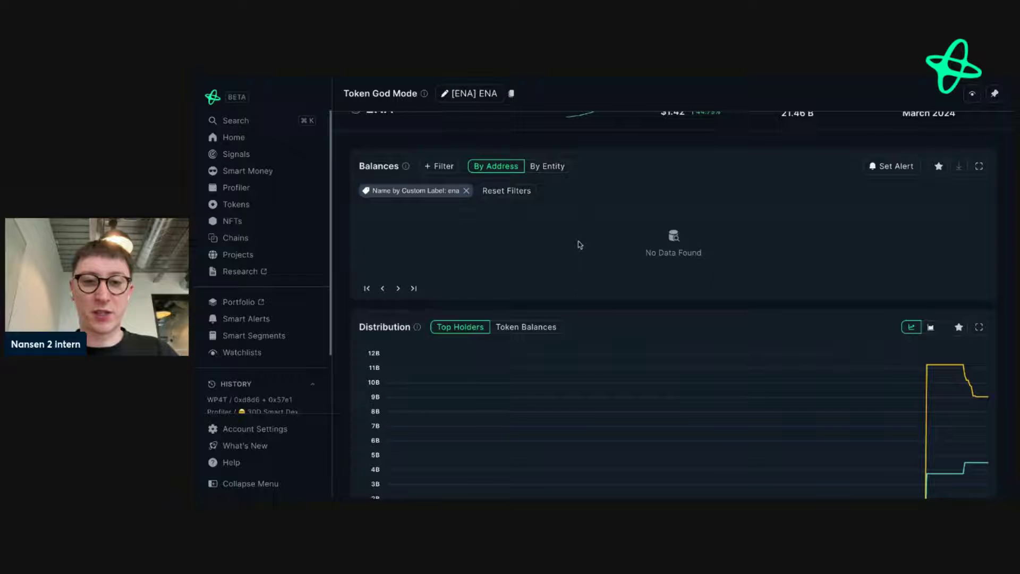
left_click(467, 191)
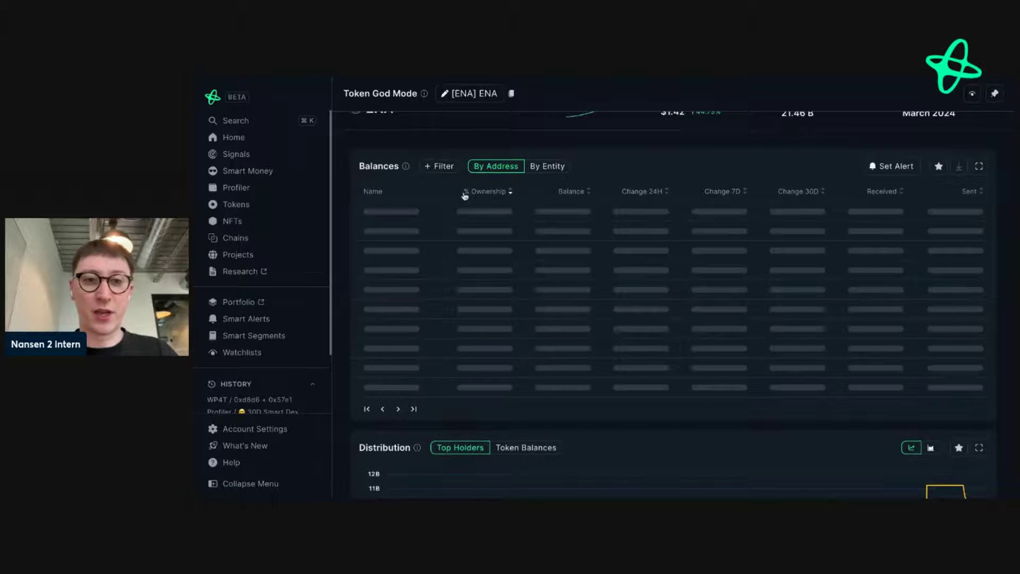
scroll(462, 306, "down", 2)
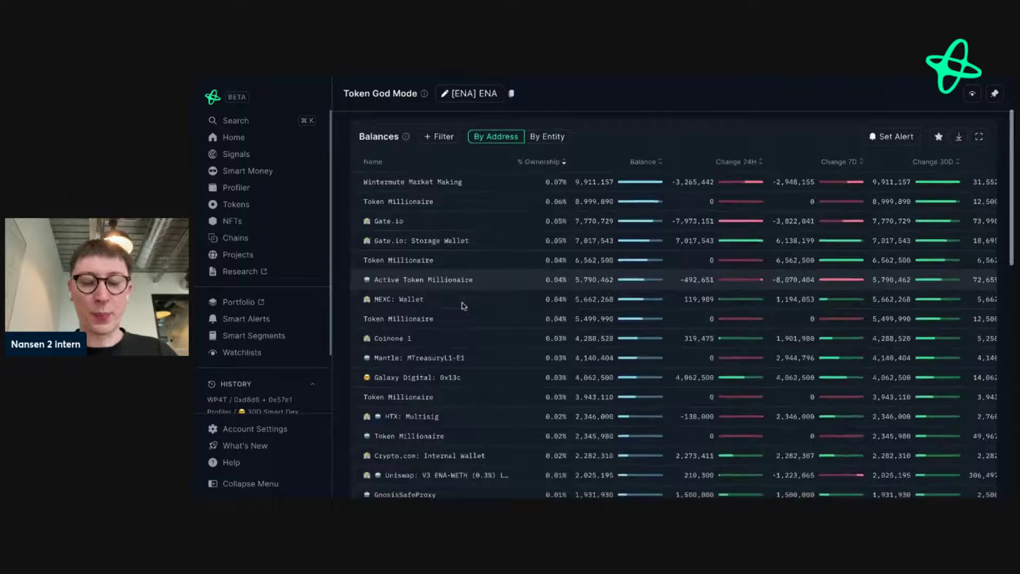
scroll(456, 344, "up", 3)
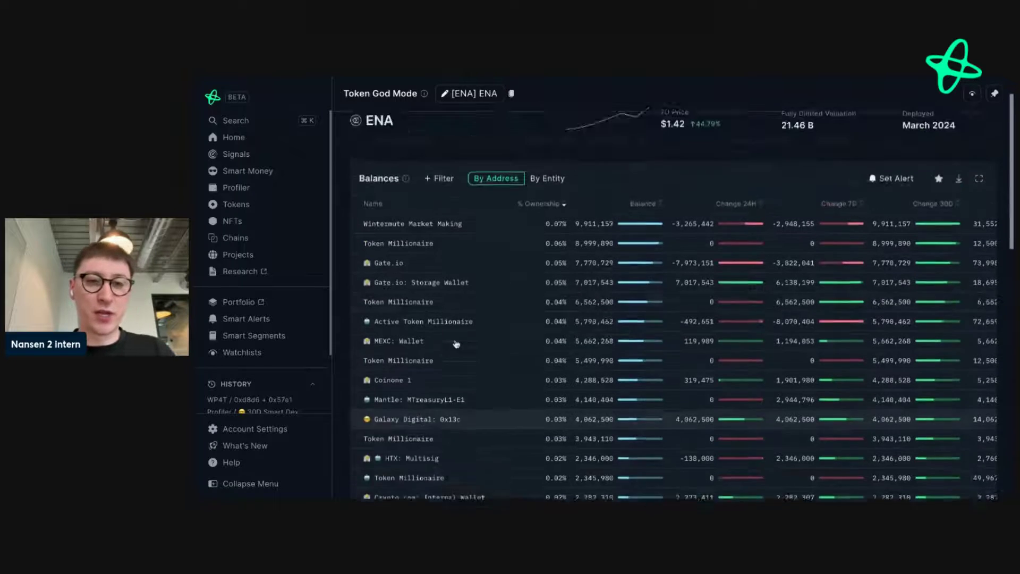
Step: Filter holders by the smiley emoji label, then remove that label filter
left_click(435, 208)
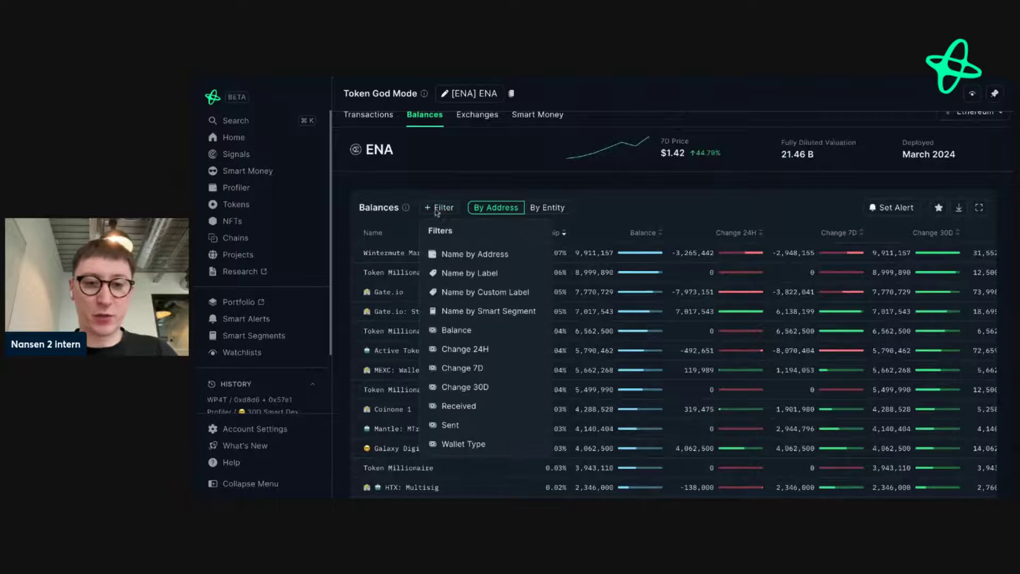
left_click(481, 273)
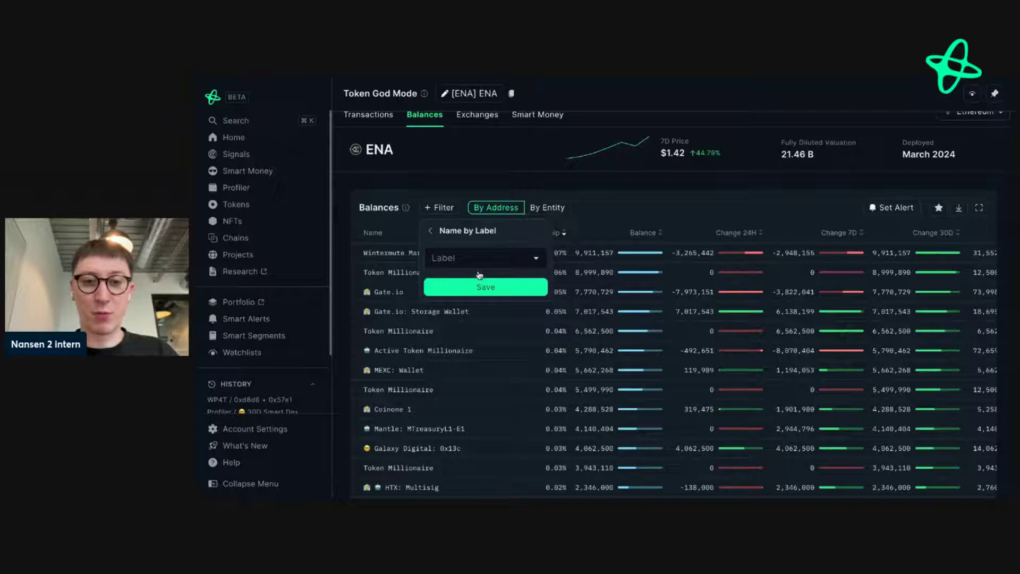
left_click(461, 259)
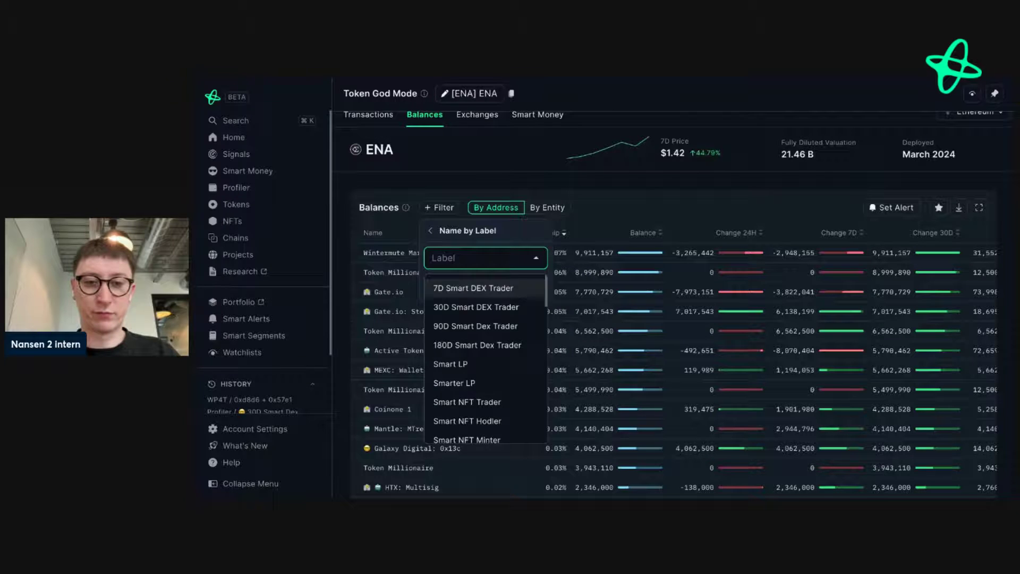
left_click(470, 268)
left_click(462, 290)
left_click(502, 242)
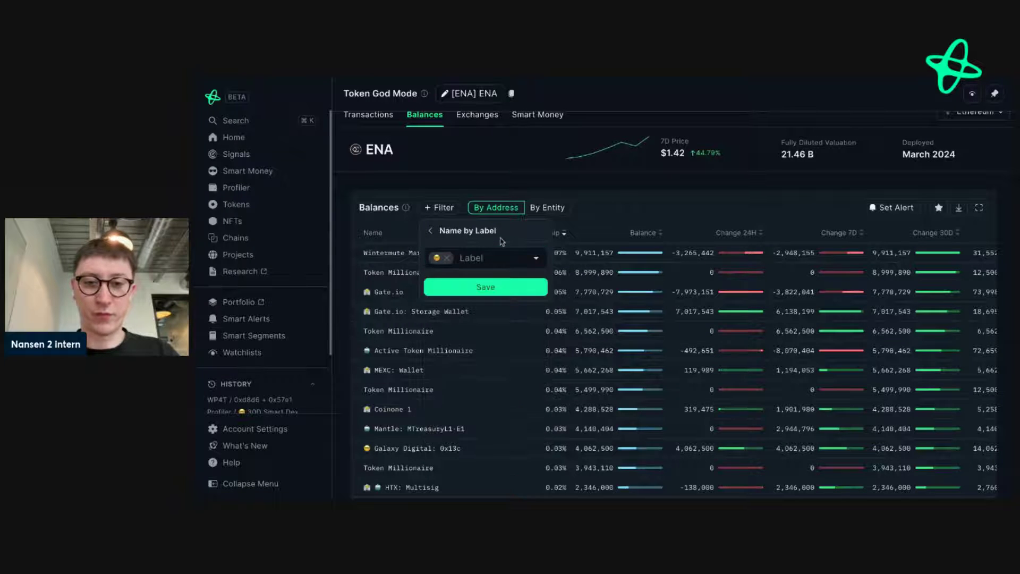
left_click(485, 287)
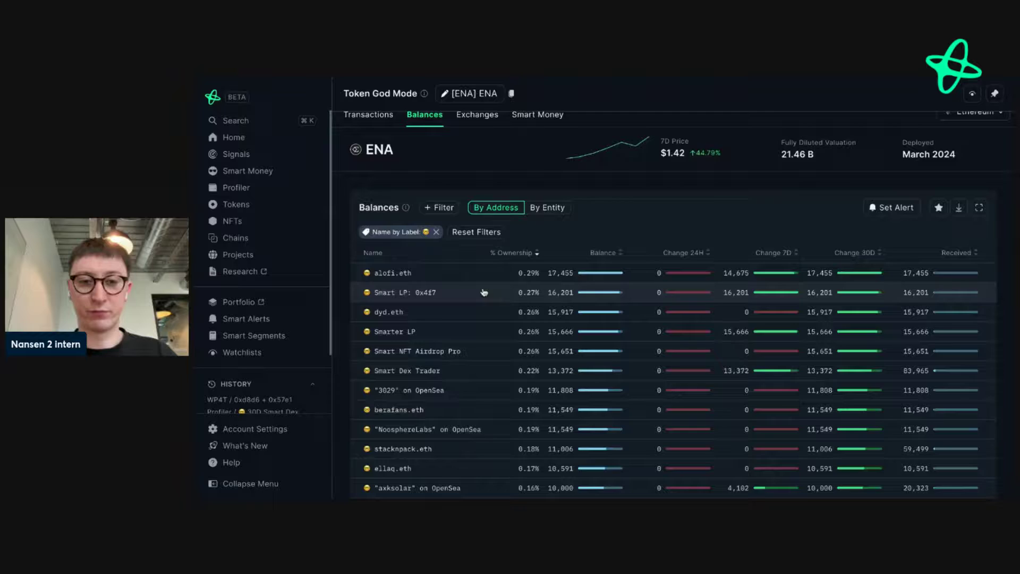
scroll(483, 292, "down", 5)
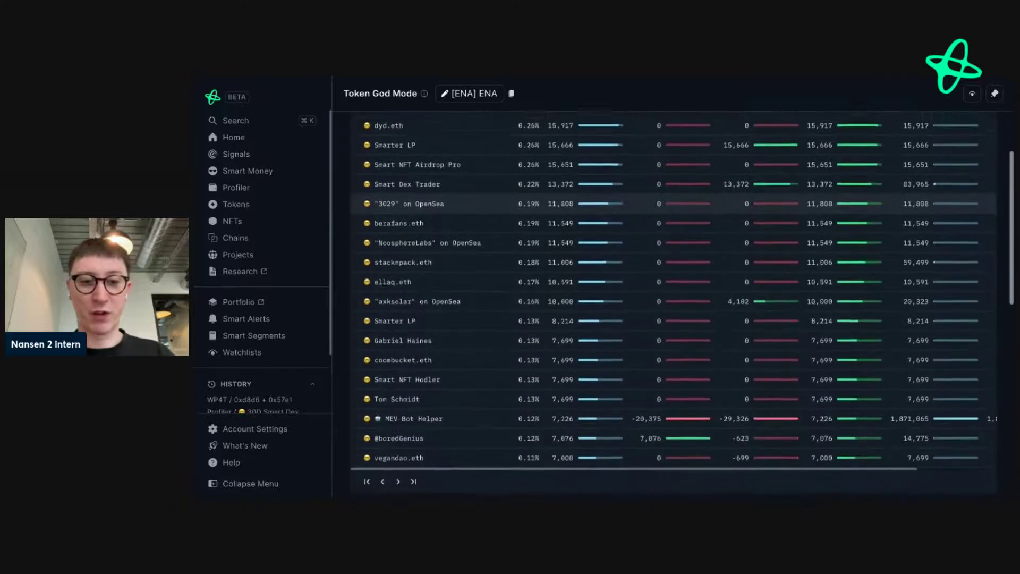
scroll(483, 281, "up", 5)
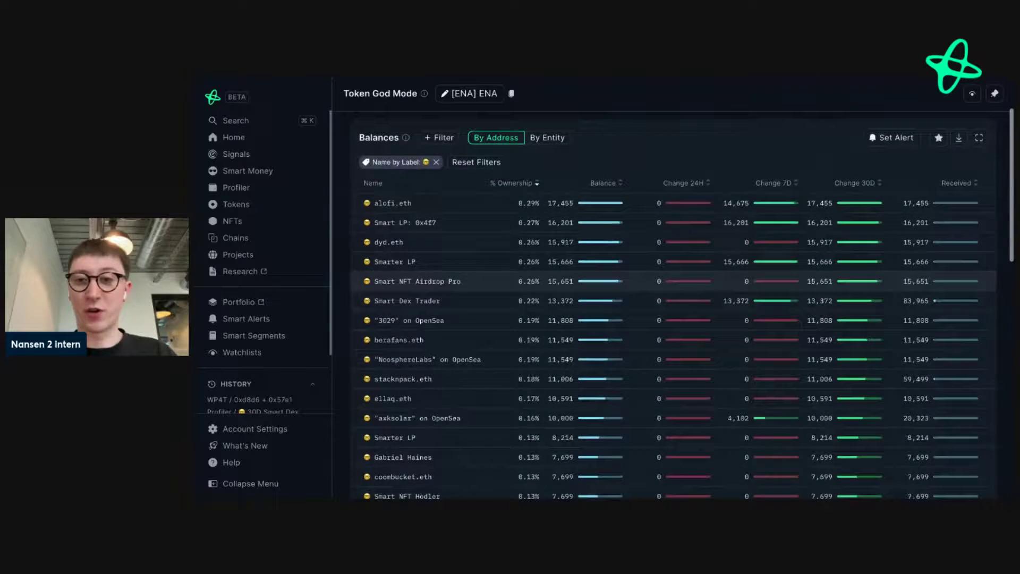
left_click(436, 162)
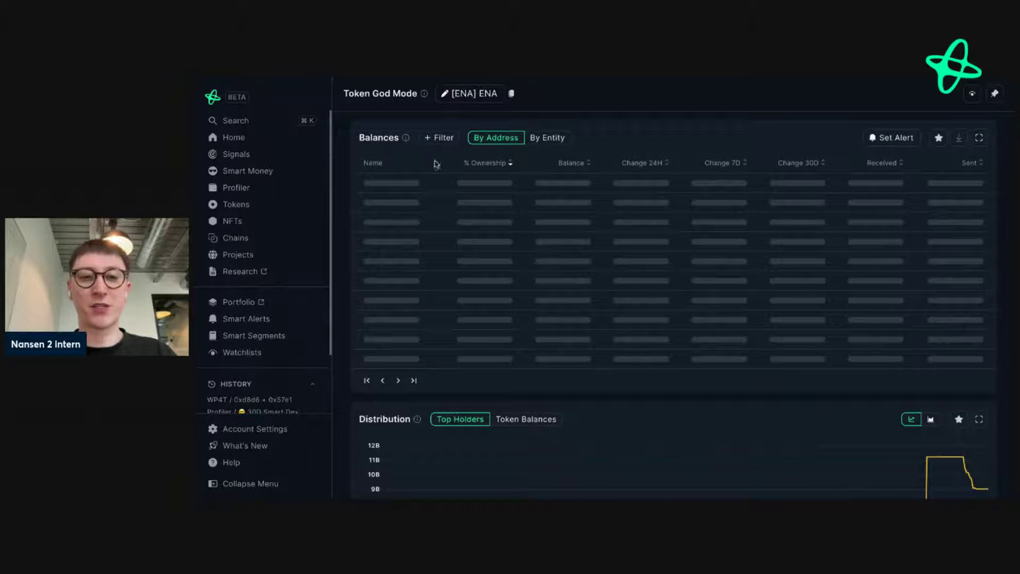
left_click(441, 138)
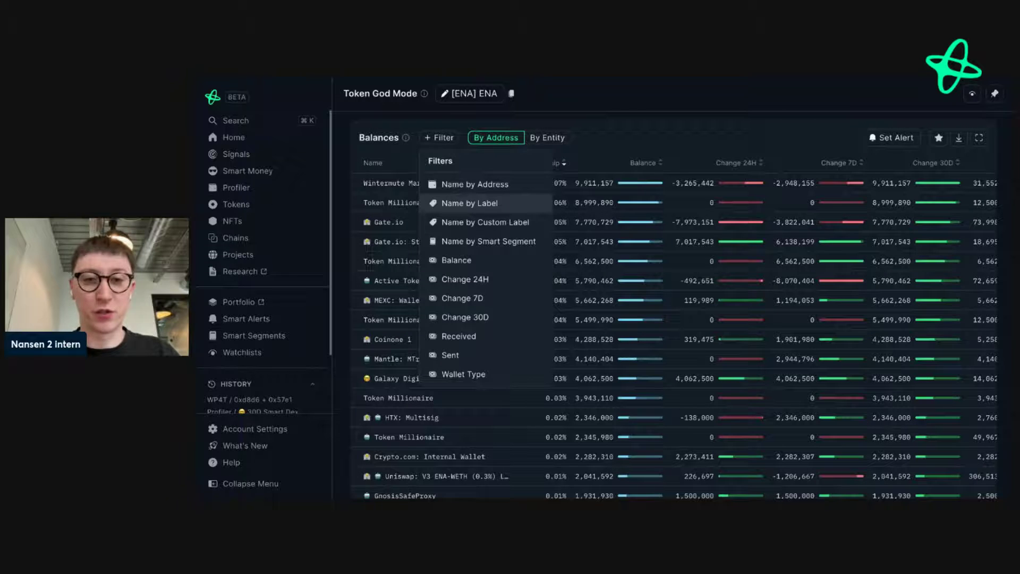
left_click(470, 203)
left_click(468, 194)
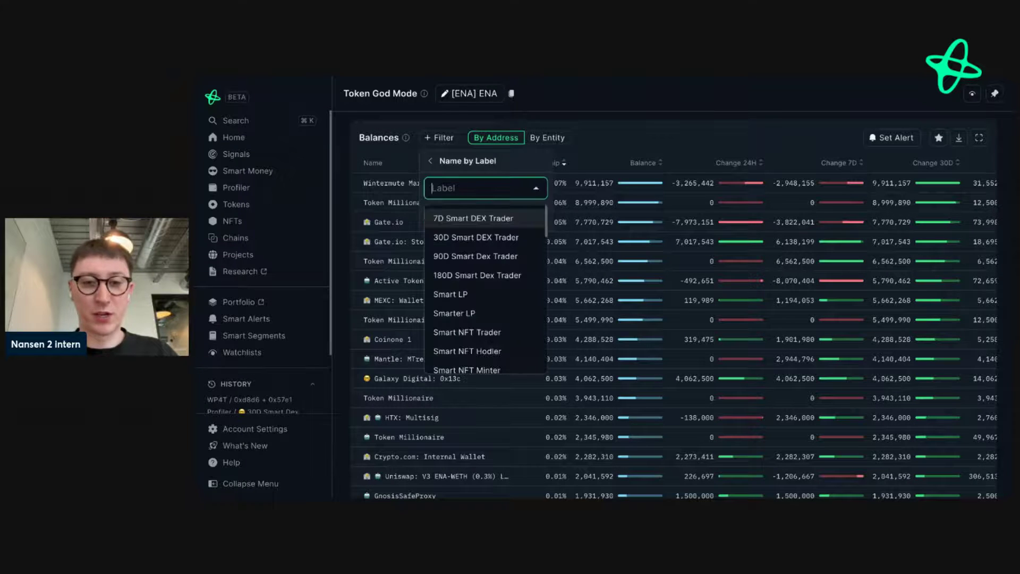
left_click(465, 222)
left_click(465, 235)
left_click(461, 251)
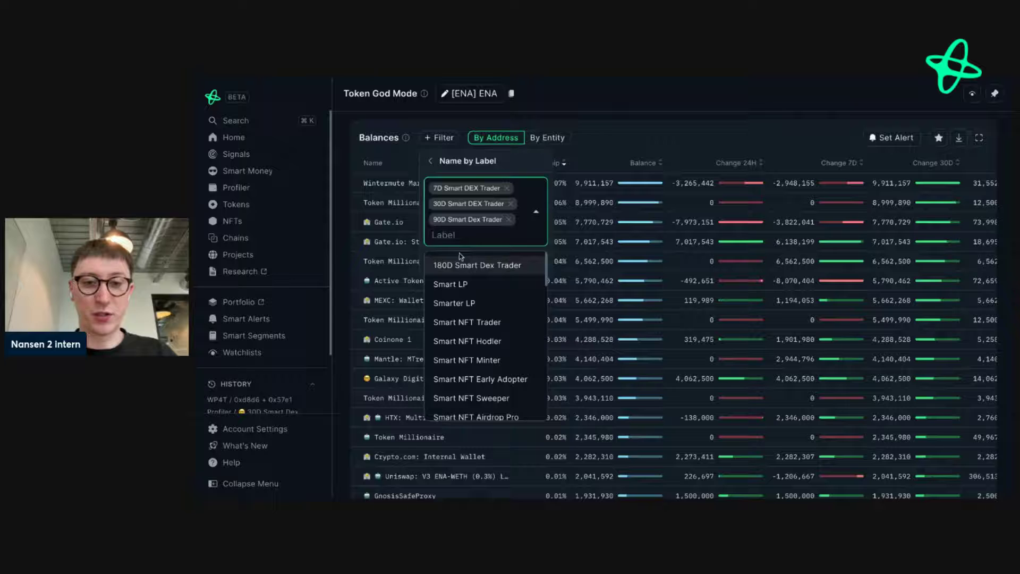
left_click(459, 266)
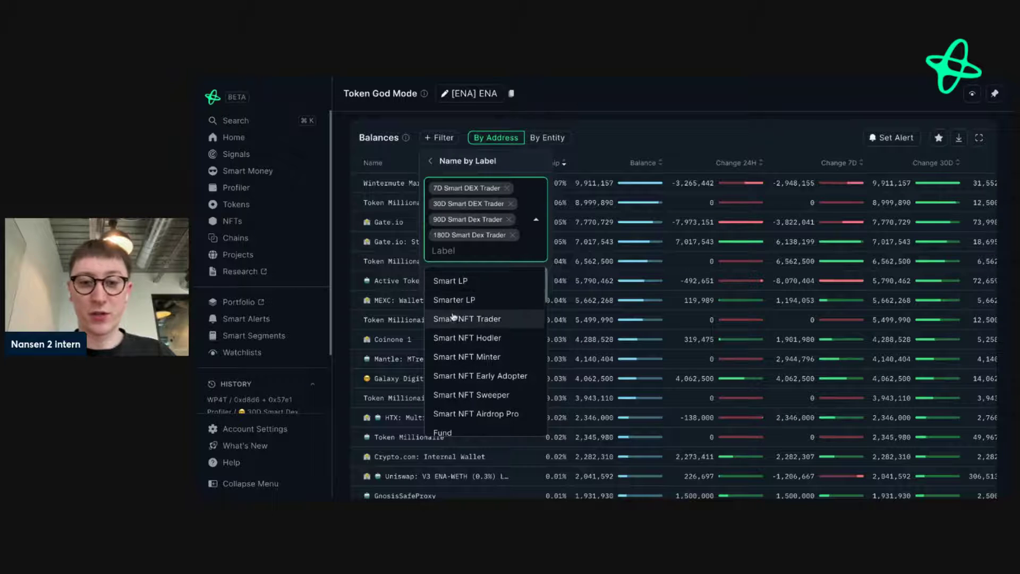
scroll(456, 303, "down", 3)
scroll(453, 317, "up", 3)
type("dex")
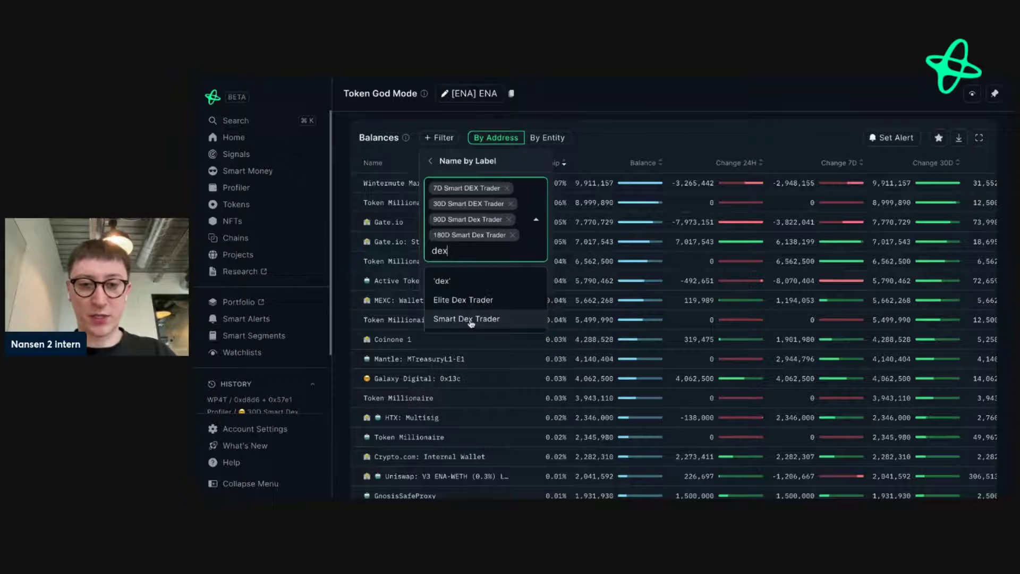
left_click(480, 318)
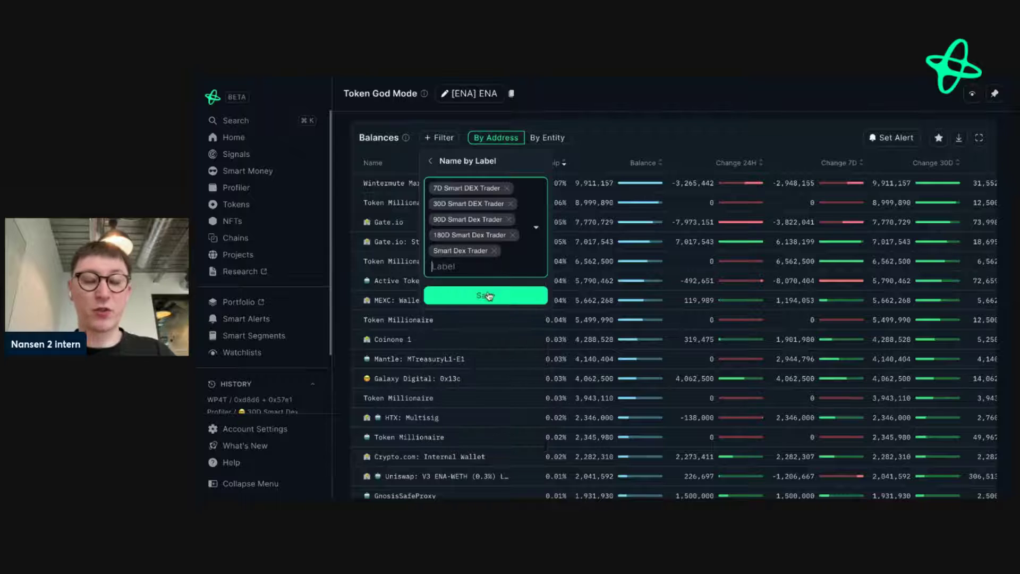
left_click(488, 296)
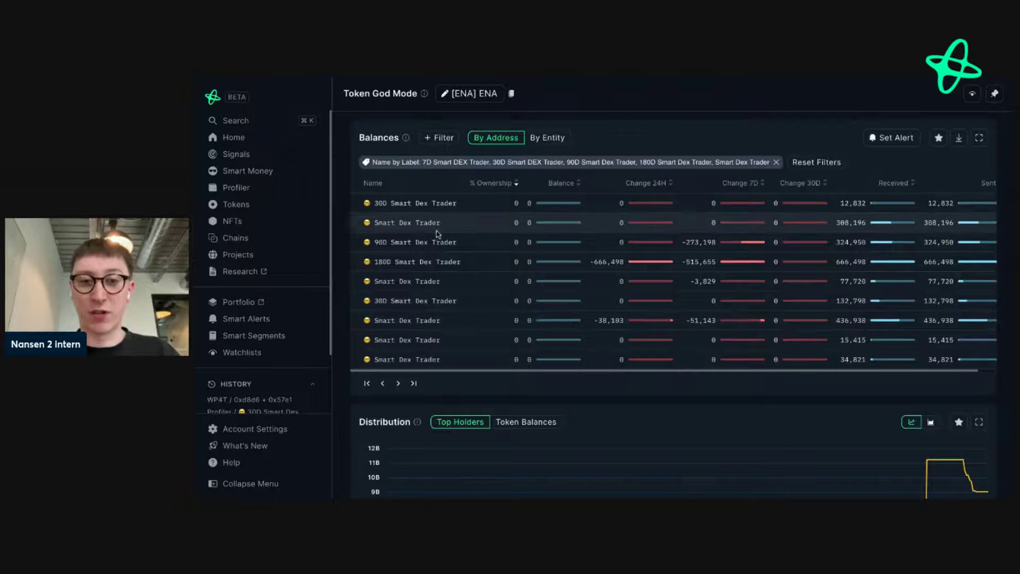
mouse_move(438, 223)
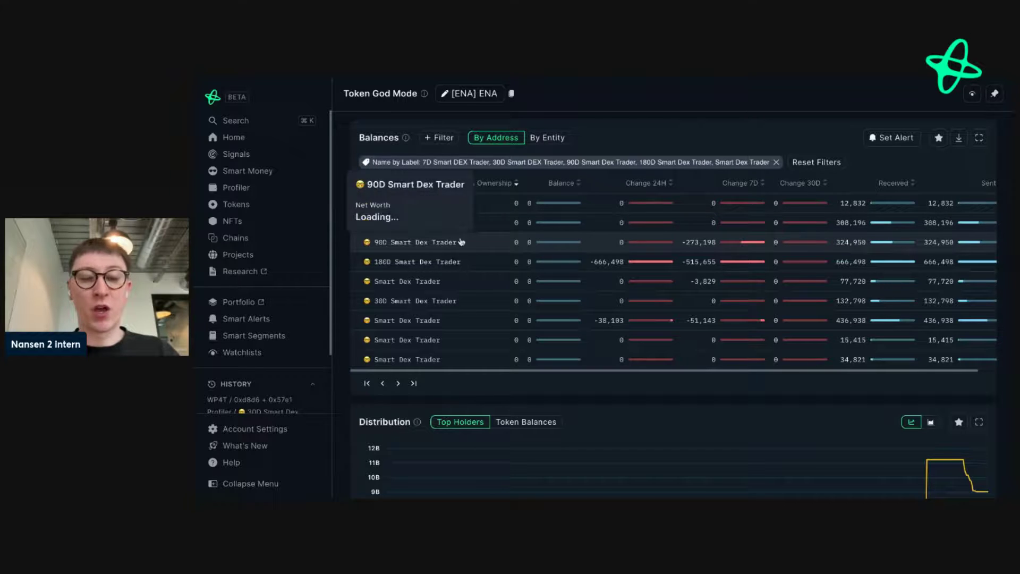
scroll(474, 245, "up", 1)
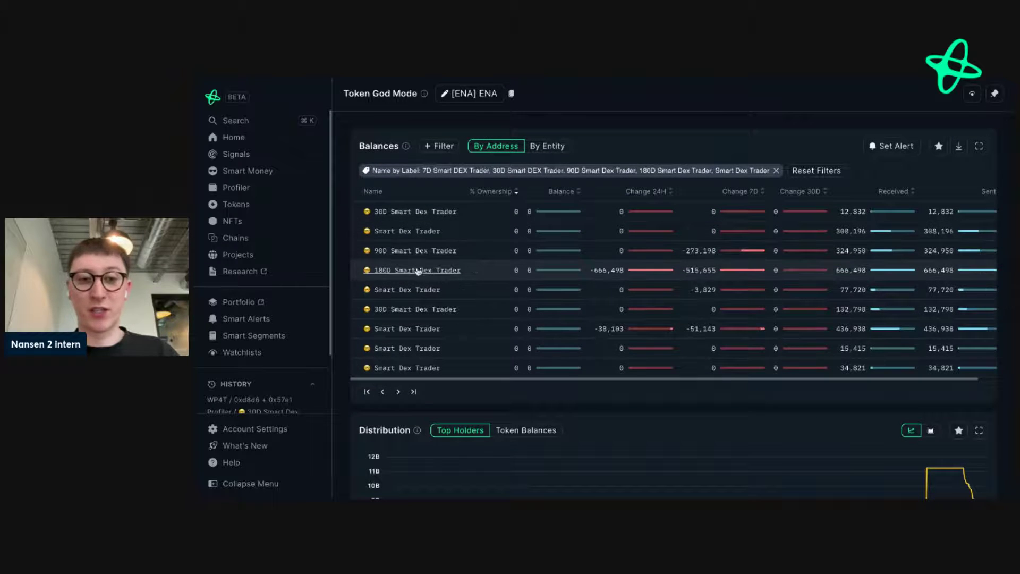
mouse_move(416, 274)
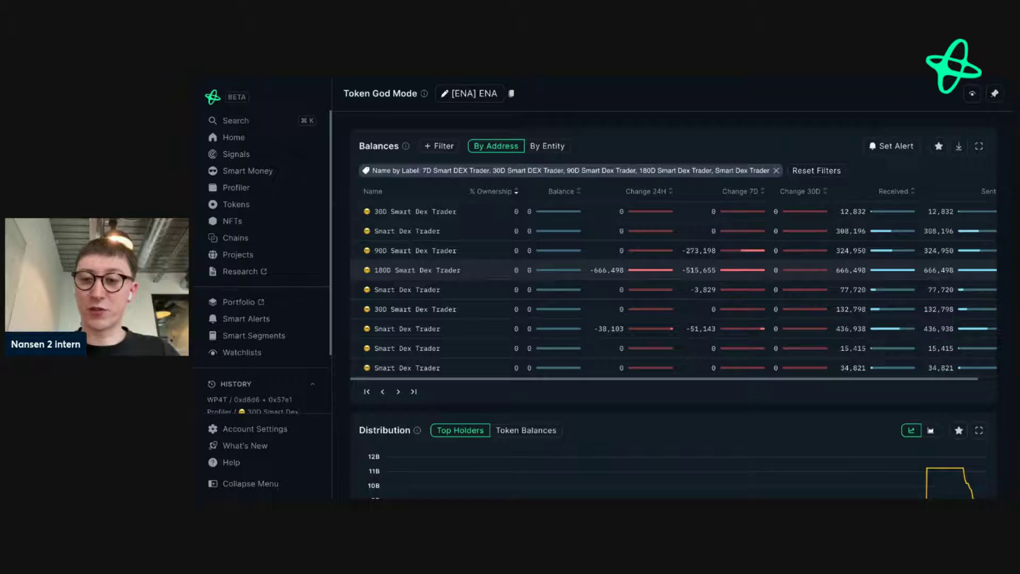
Step: Open Wallet Profiler for Token on the 180D Smart Dex Trader that received 666,498 ENA
right_click(446, 266)
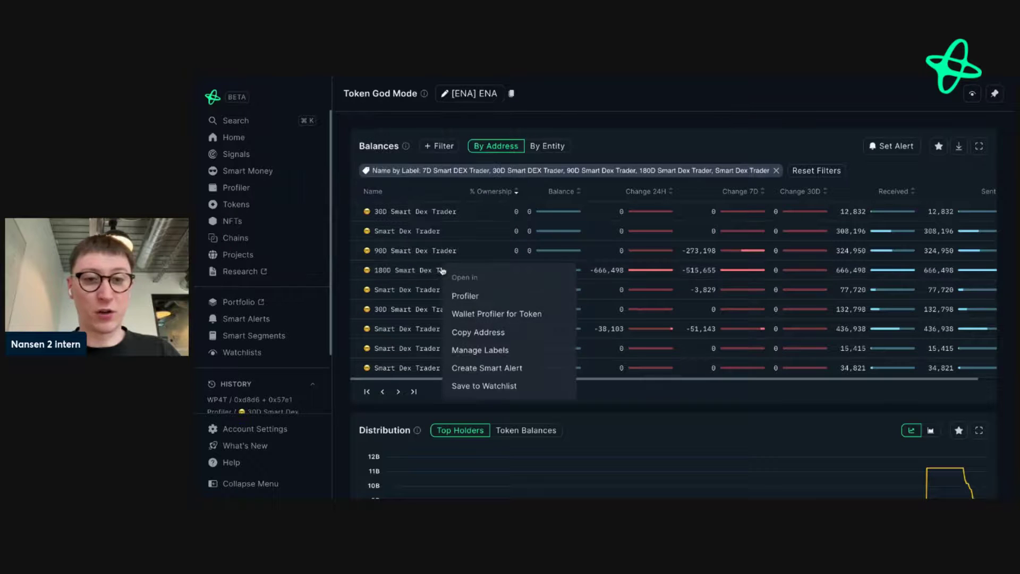
left_click(466, 314)
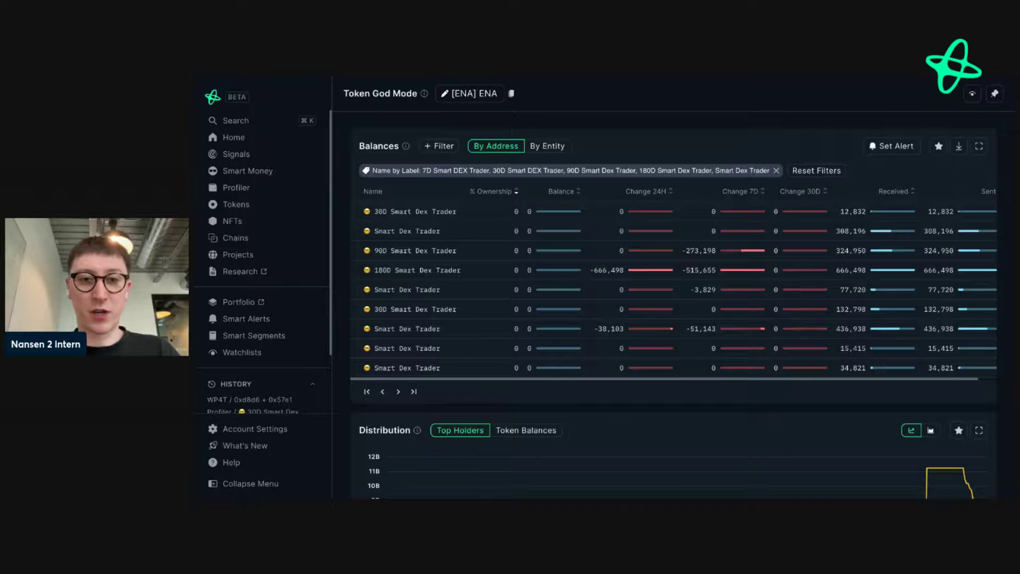
left_click(519, 270)
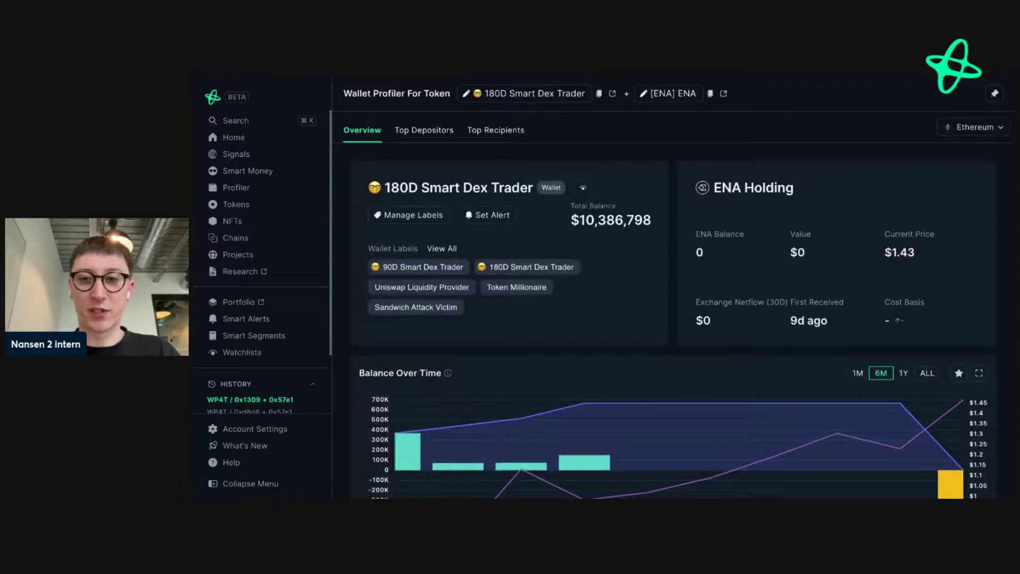
scroll(519, 262, "down", 2)
scroll(519, 261, "down", 3)
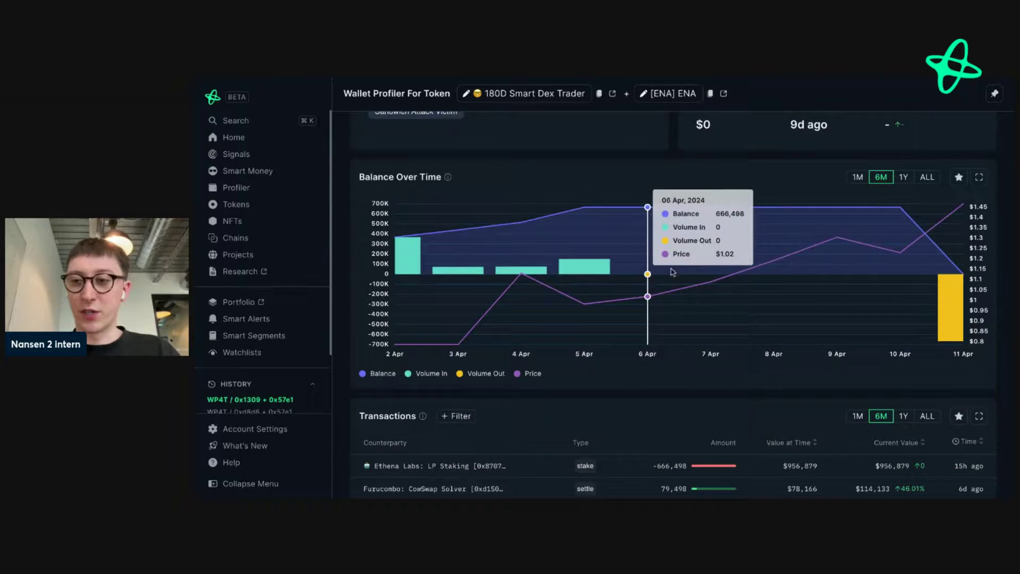
scroll(705, 341, "down", 3)
scroll(705, 341, "down", 2)
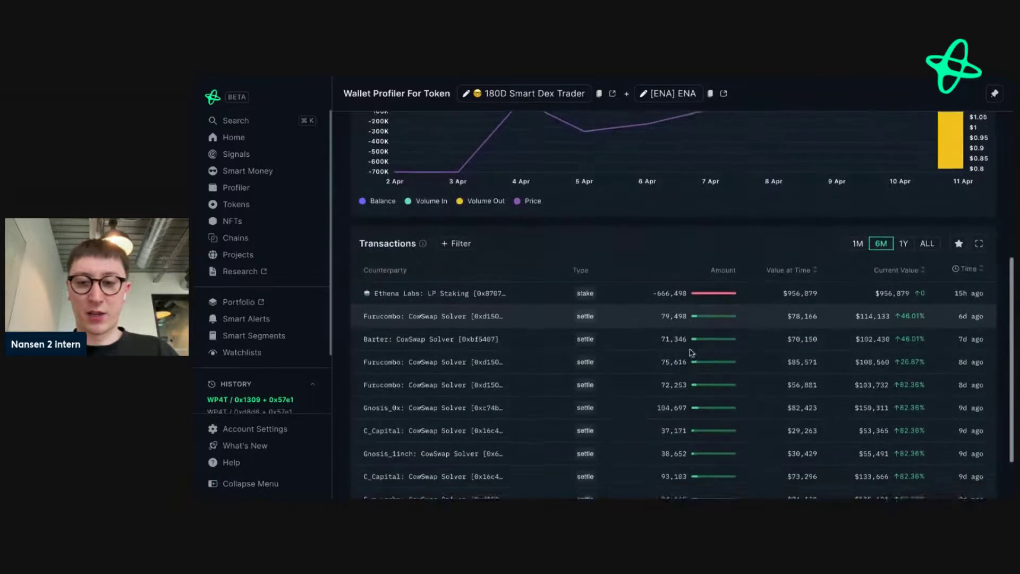
scroll(691, 353, "up", 5)
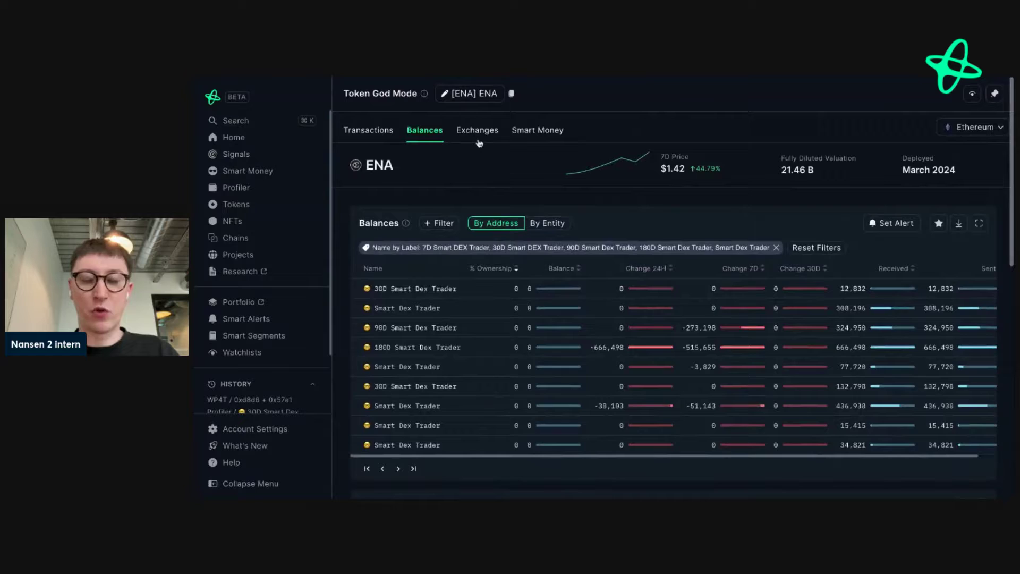
Step: Review ENA balances in the Top Exchanges table, then switch to ENA's Smart Money view
left_click(479, 137)
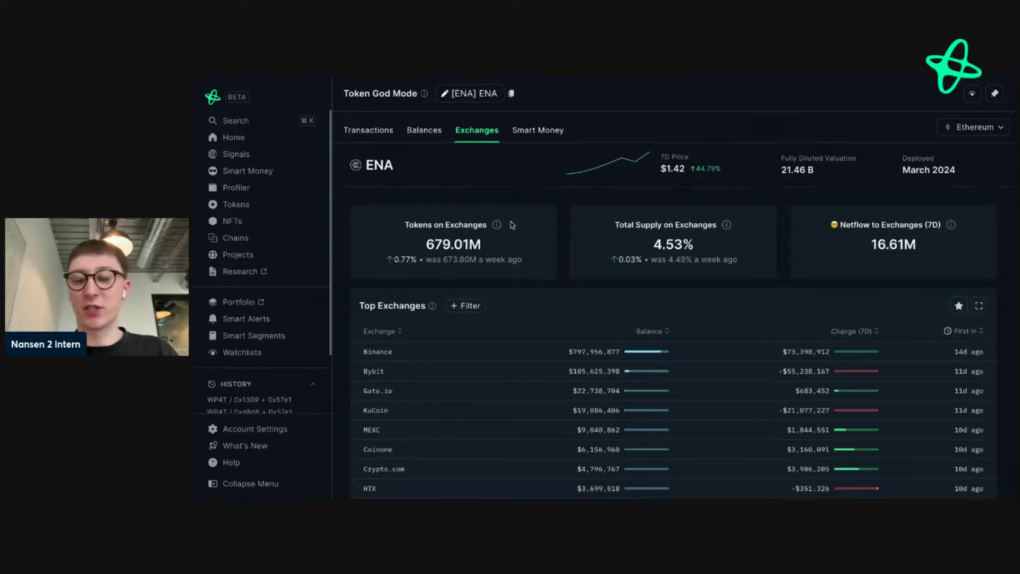
scroll(526, 247, "down", 1)
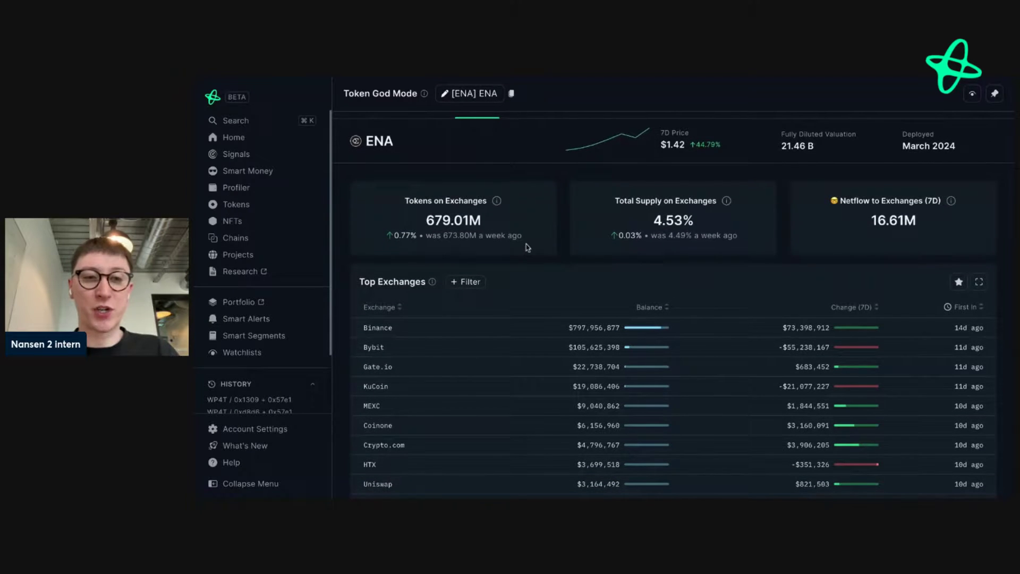
scroll(537, 192, "up", 1)
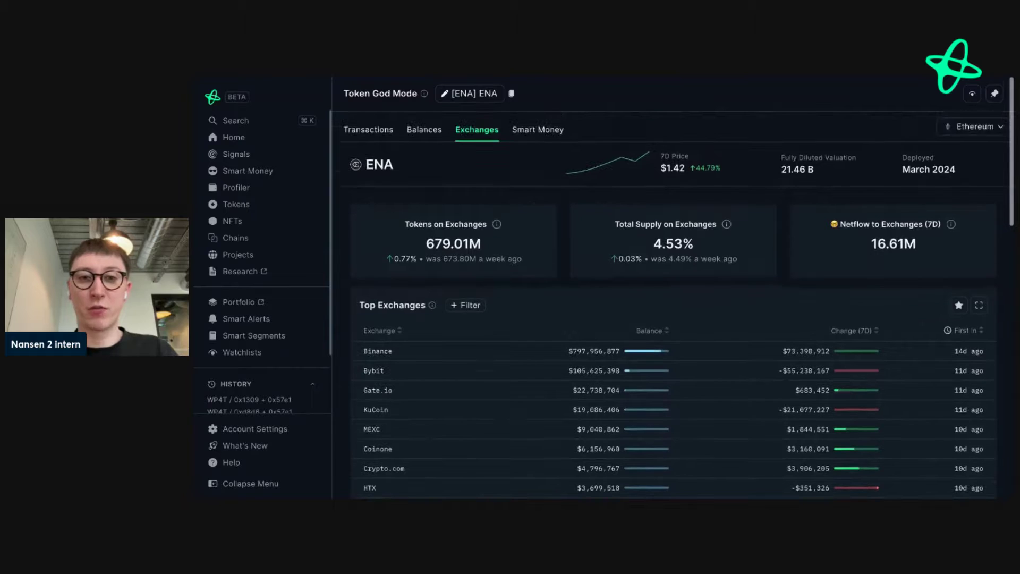
left_click(536, 139)
Step: Sort ENA smart money Token Holdings by Balance, largest first, and browse the holdings and transfers
scroll(534, 230, "down", 2)
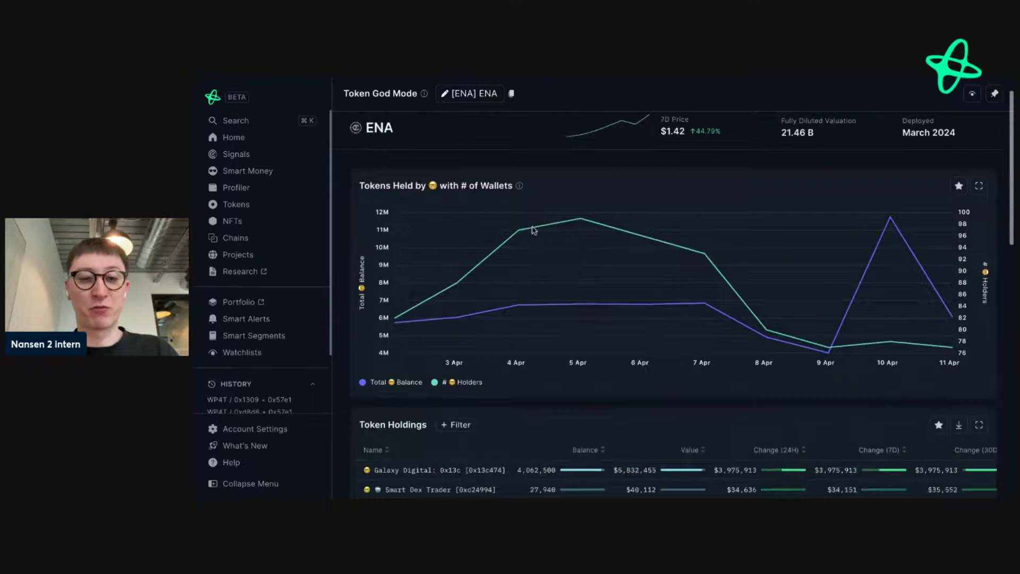
scroll(534, 230, "down", 8)
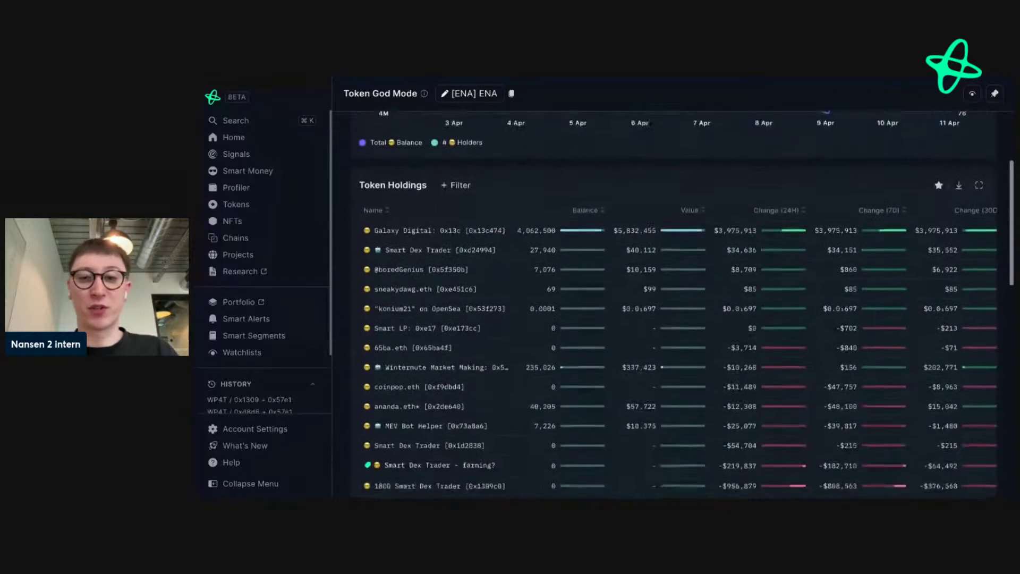
left_click(604, 193)
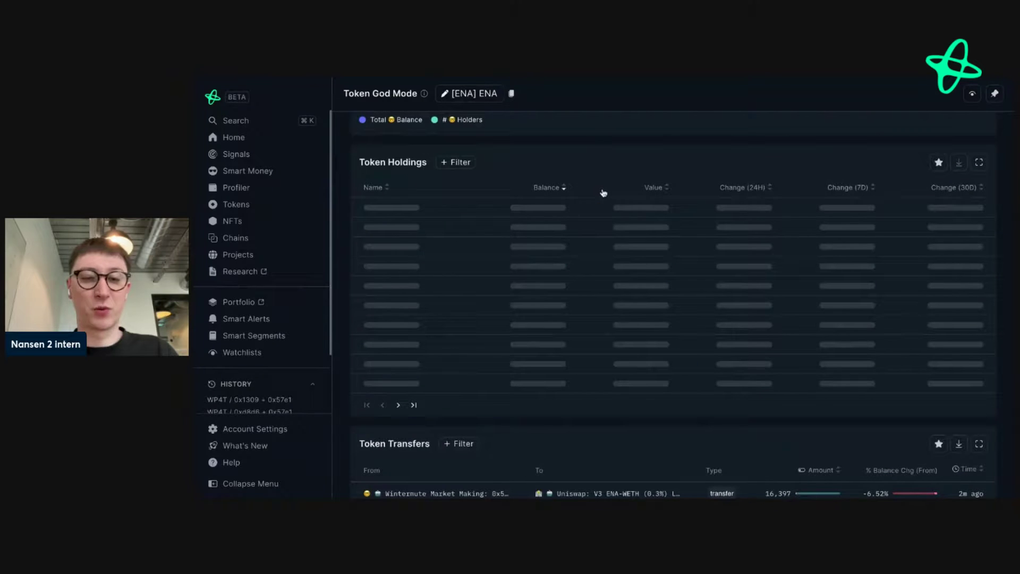
scroll(578, 264, "down", 1)
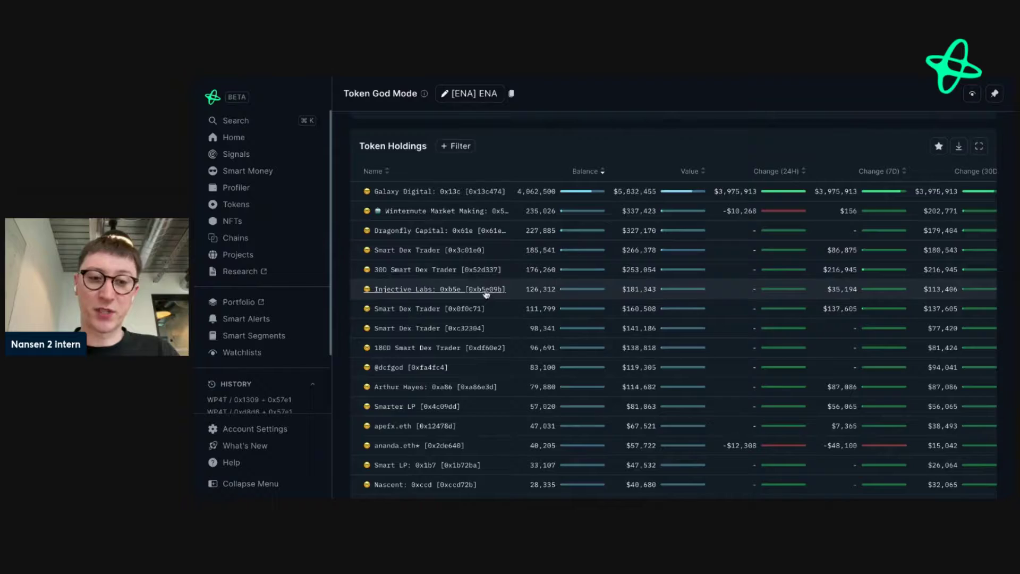
scroll(483, 296, "down", 2)
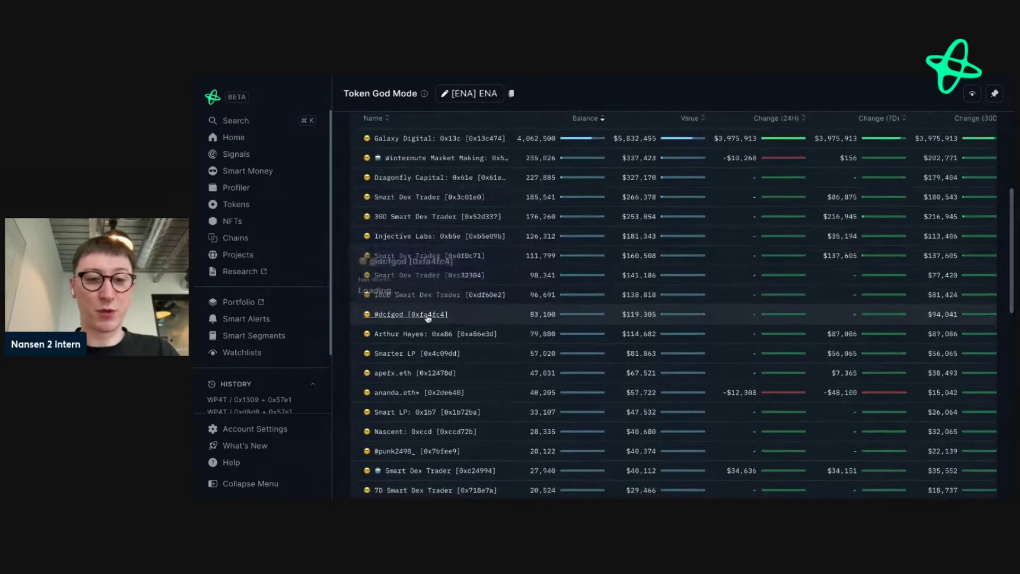
scroll(428, 317, "down", 6)
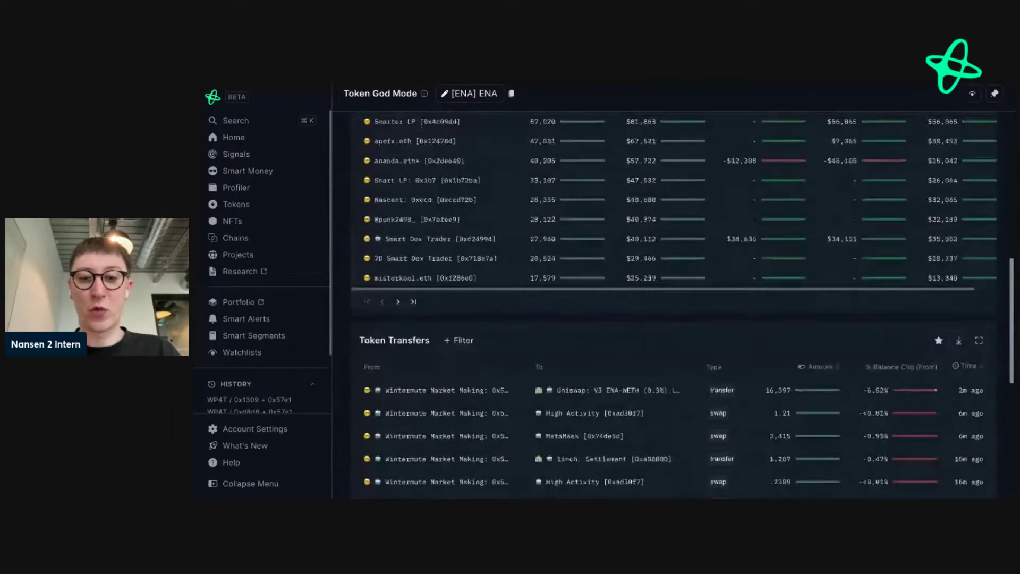
scroll(429, 308, "down", 10)
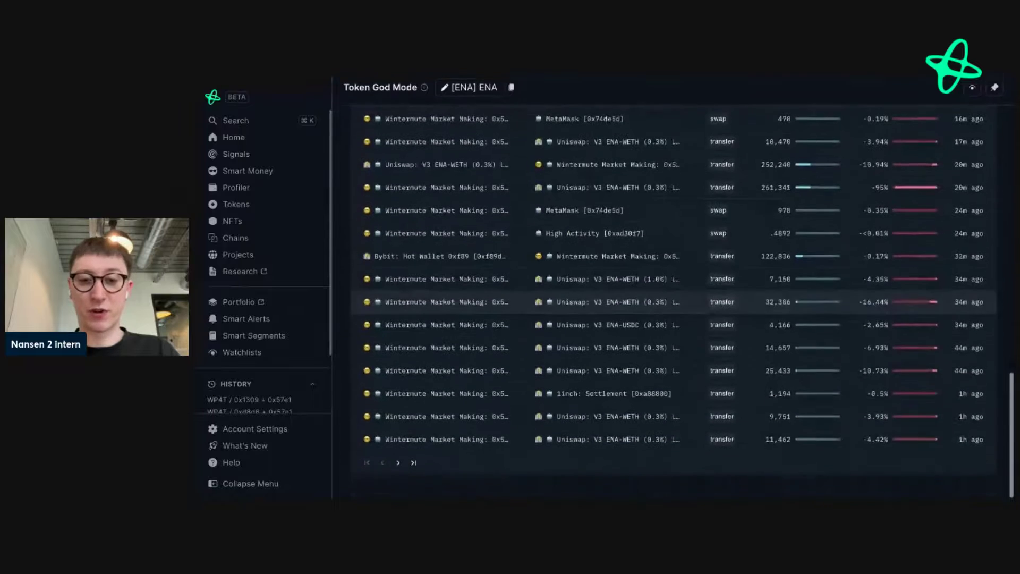
scroll(402, 300, "up", 15)
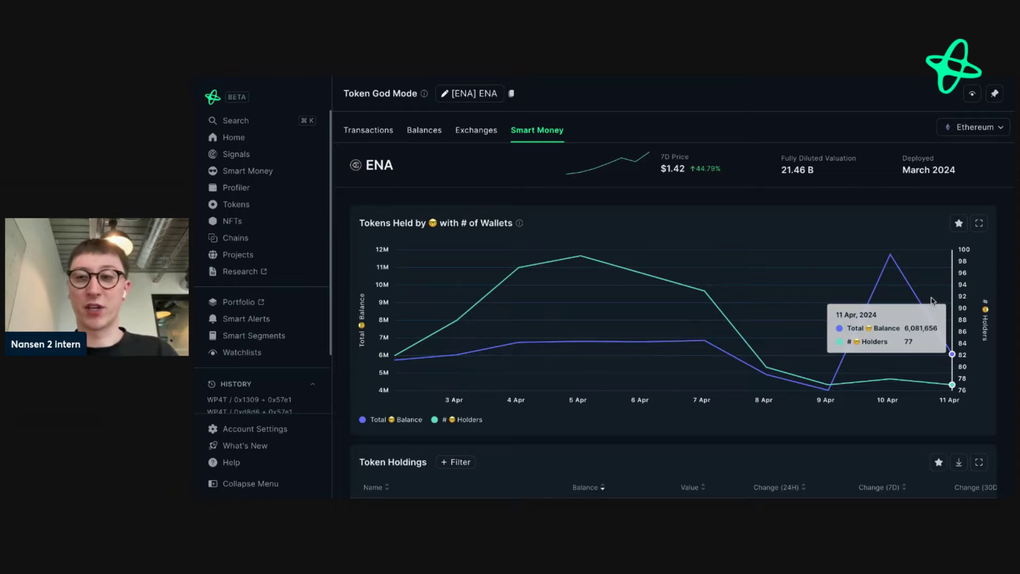
Step: Check which chains ENA is available on in the chain list
left_click(986, 127)
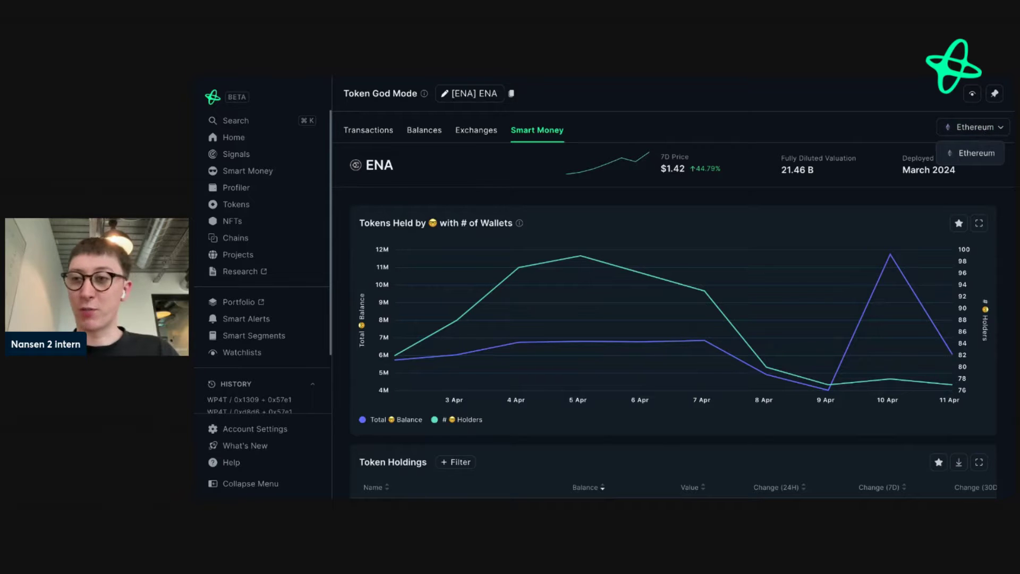
left_click(1002, 129)
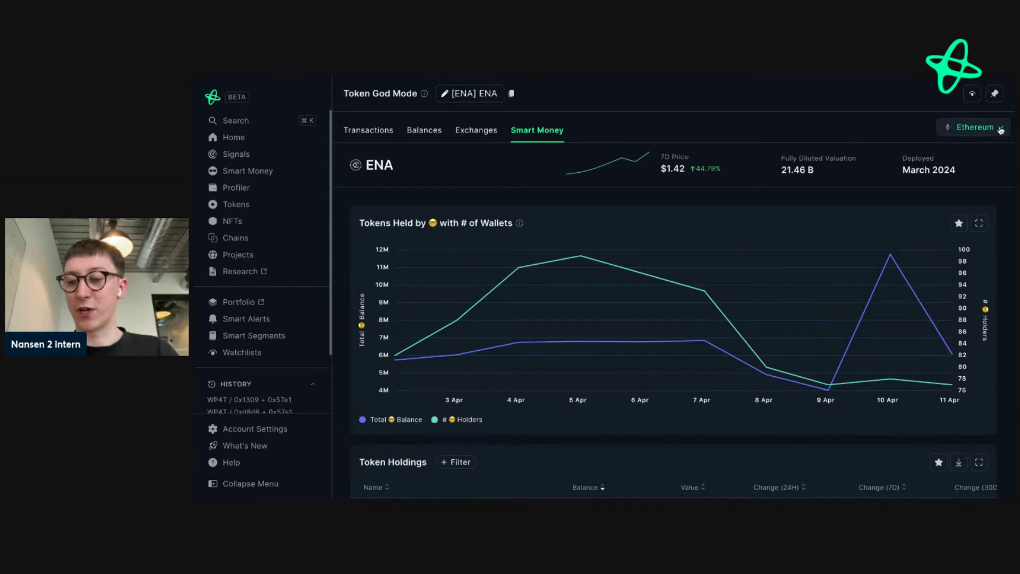
left_click(1001, 129)
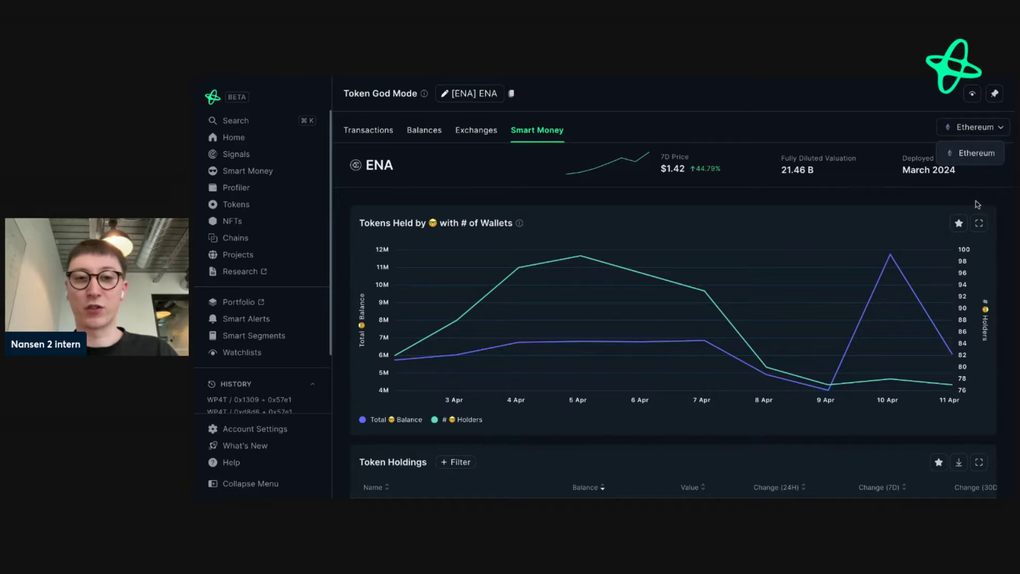
left_click(478, 96)
Step: Search for 'prime', open the PRIME token and show its data on the Base chain
left_click(478, 96)
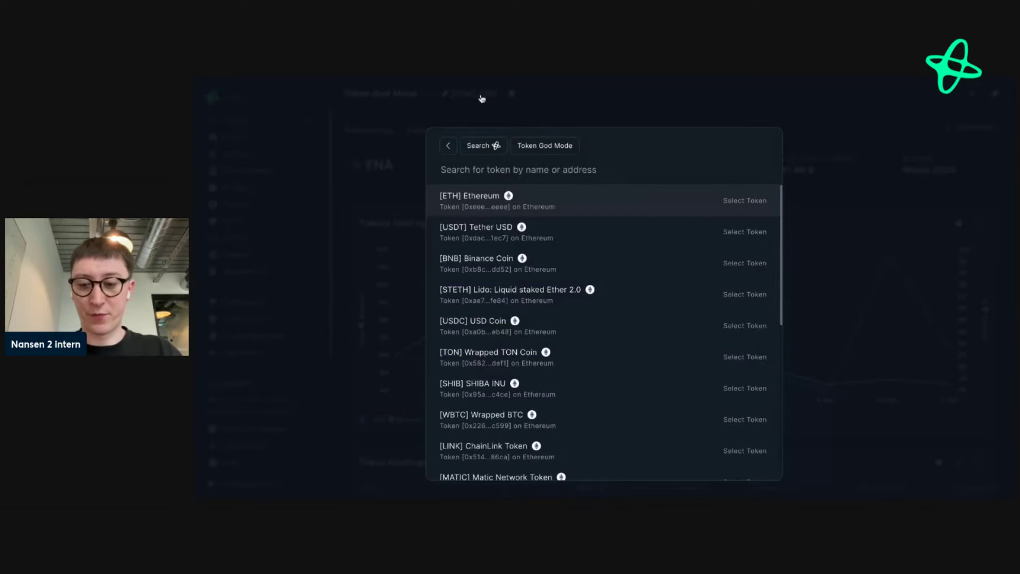
type("prime")
key("Return")
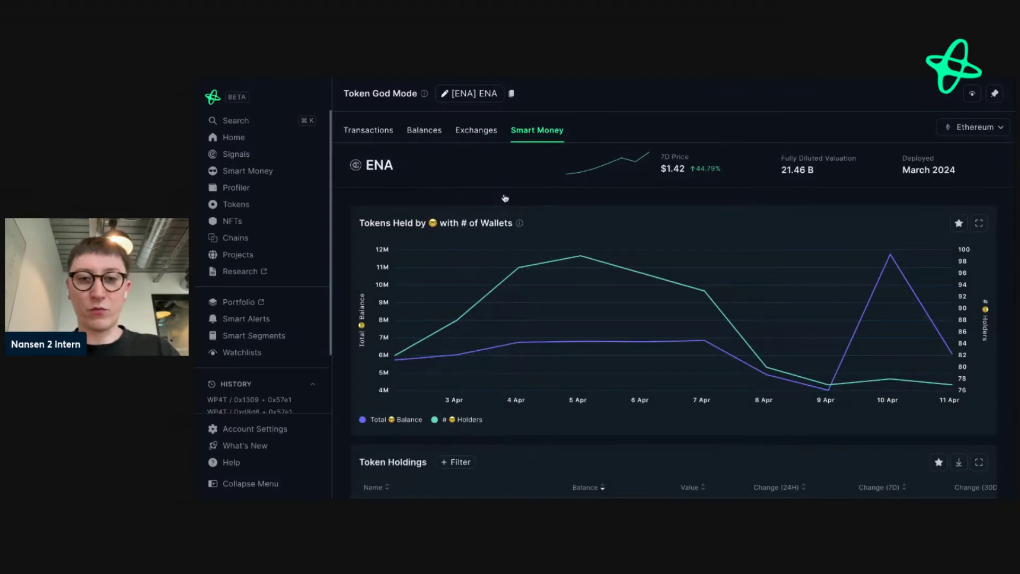
left_click(980, 128)
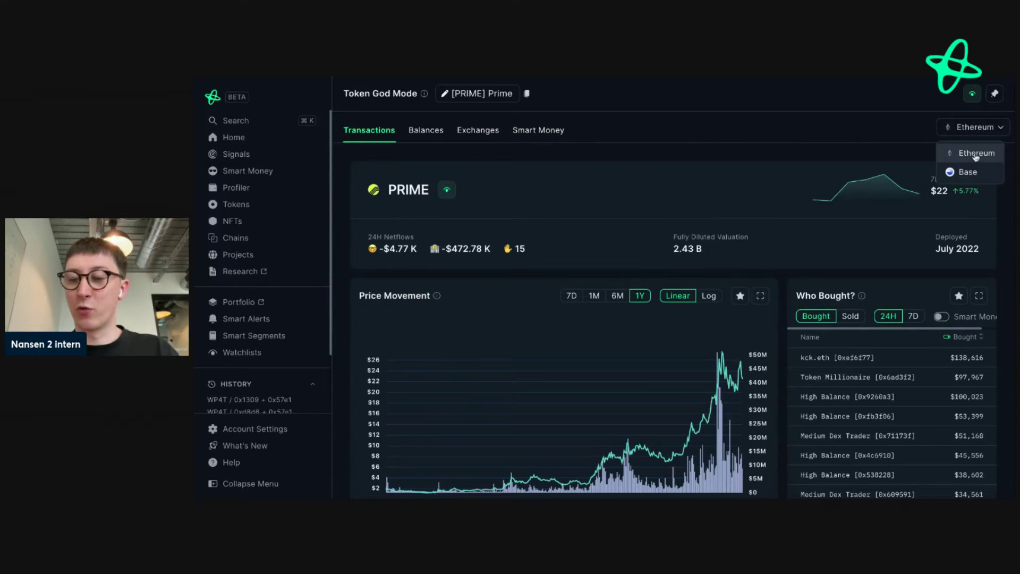
left_click(969, 172)
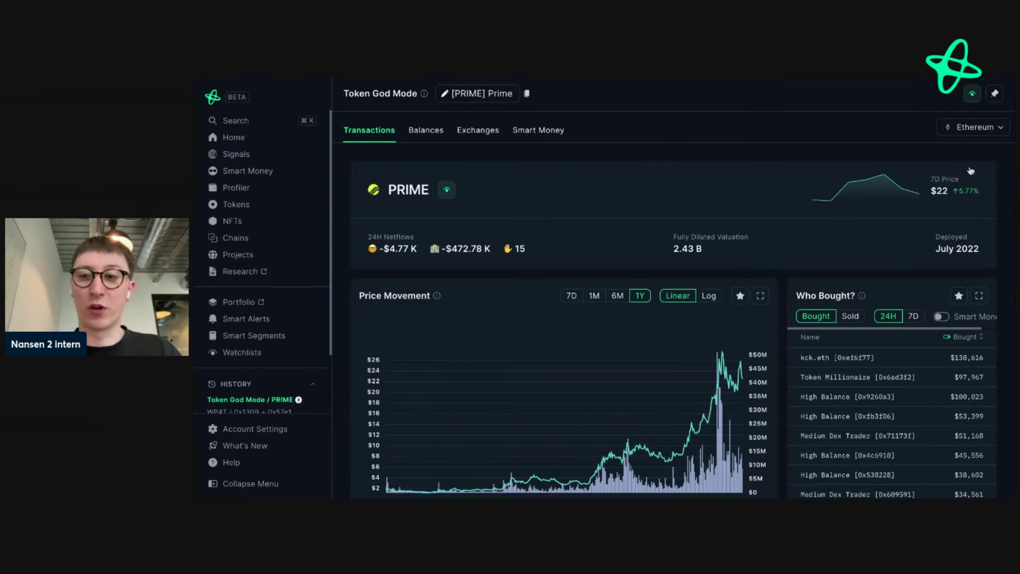